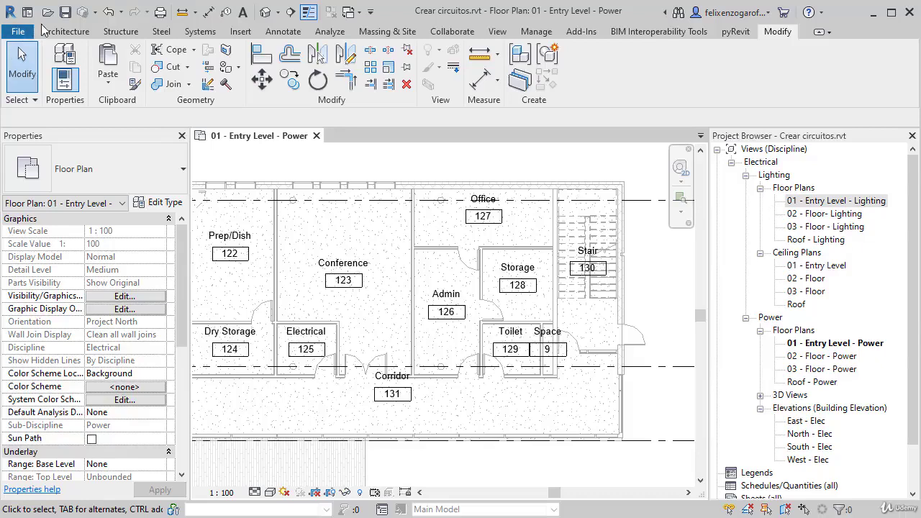
# Start the M_Duplex Receptacle device tool and place one on the wall above Electrical.
pyautogui.click(200, 32)
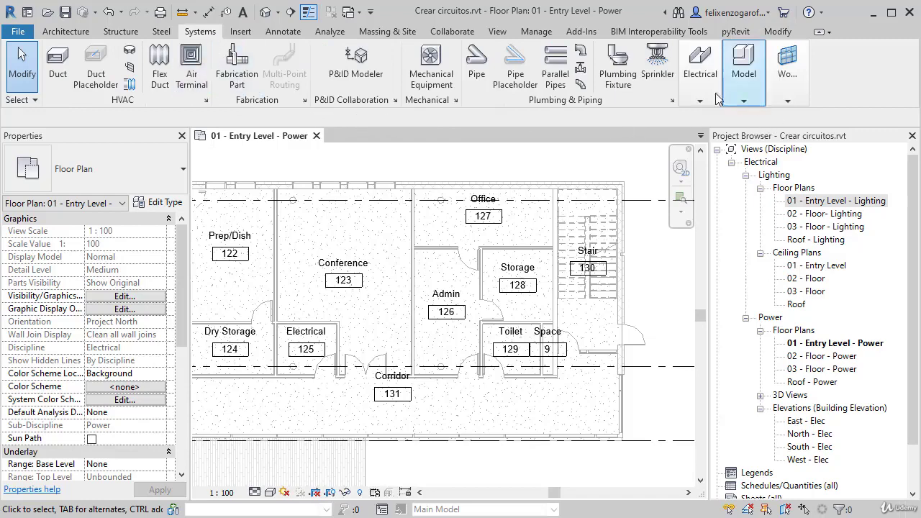
pyautogui.moveTo(712, 99)
pyautogui.click(862, 133)
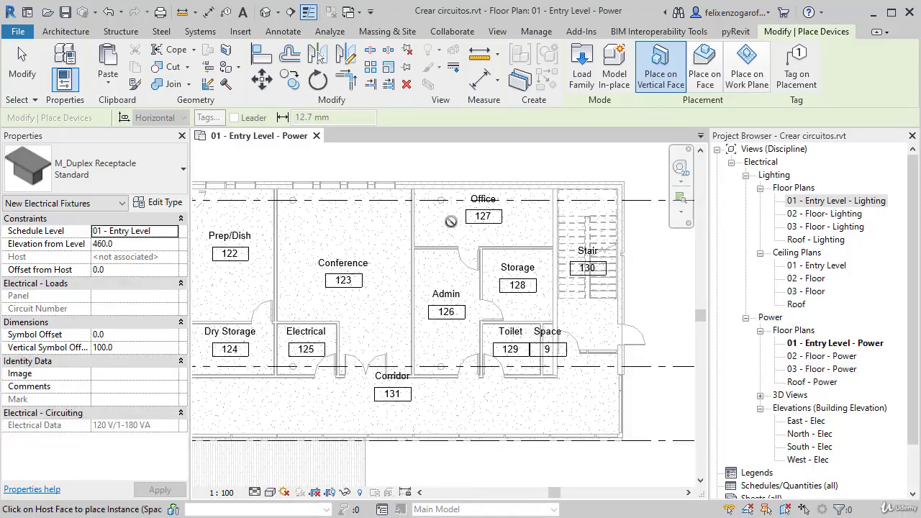
pyautogui.scroll(1, 333, 253)
pyautogui.scroll(2, 334, 252)
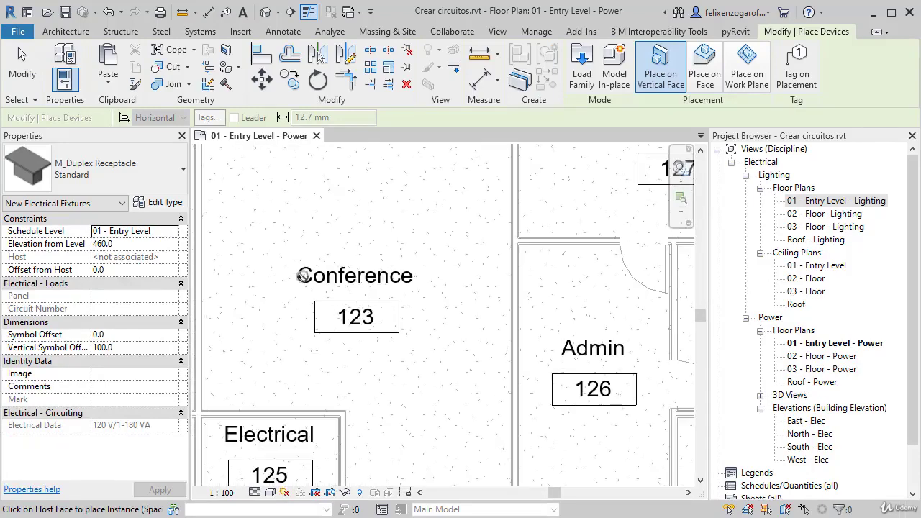
pyautogui.scroll(-1, 403, 297)
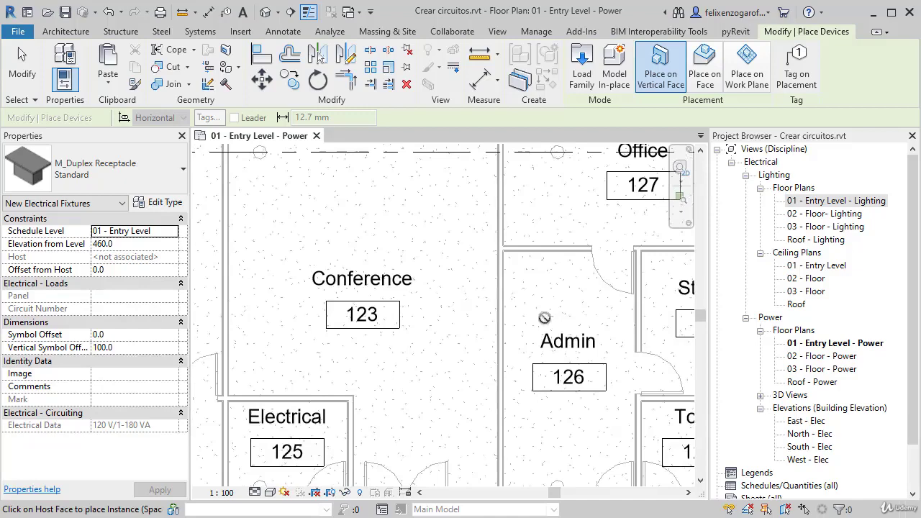
pyautogui.moveTo(546, 319); pyautogui.dragTo(408, 364, button='middle')
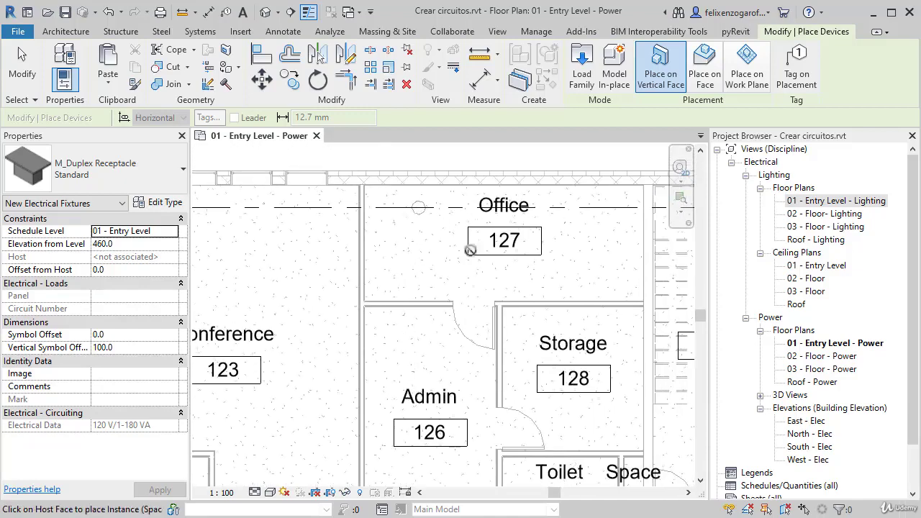
pyautogui.moveTo(371, 269); pyautogui.dragTo(481, 172, button='middle')
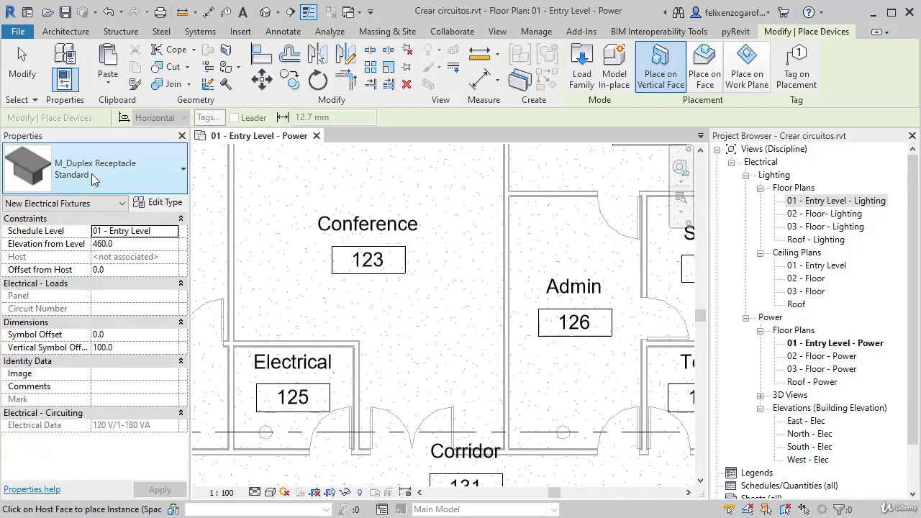
pyautogui.click(276, 334)
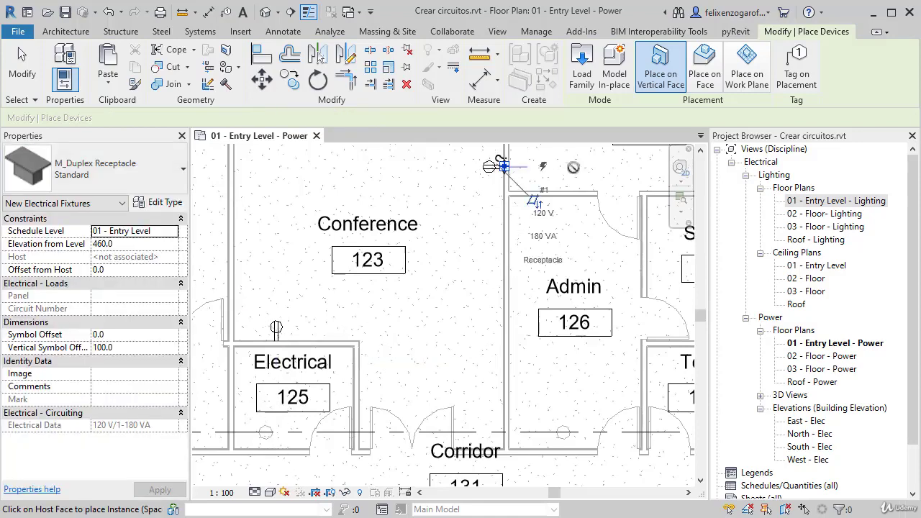
# Place duplex receptacles on the lower and upper Admin walls, then view the whole entry level.
pyautogui.moveTo(540, 179); pyautogui.dragTo(417, 323, button='middle')
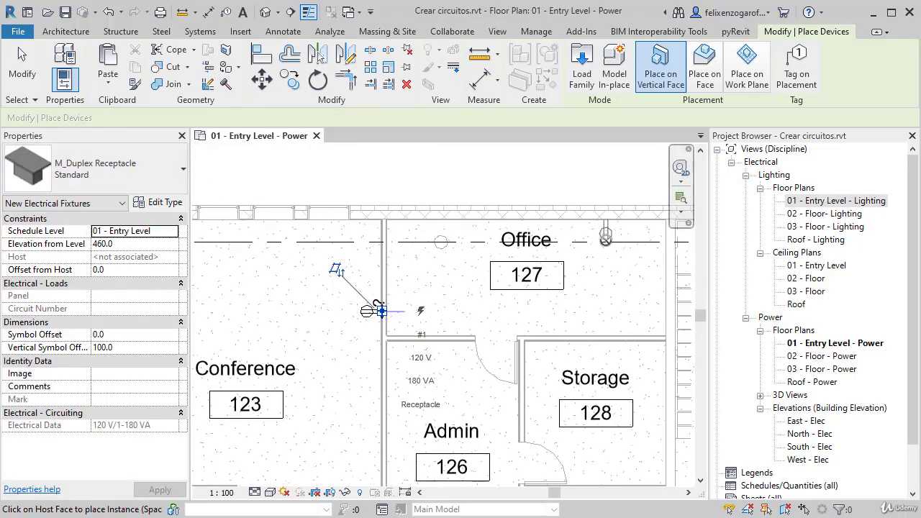
pyautogui.moveTo(594, 284); pyautogui.dragTo(589, 141, button='middle')
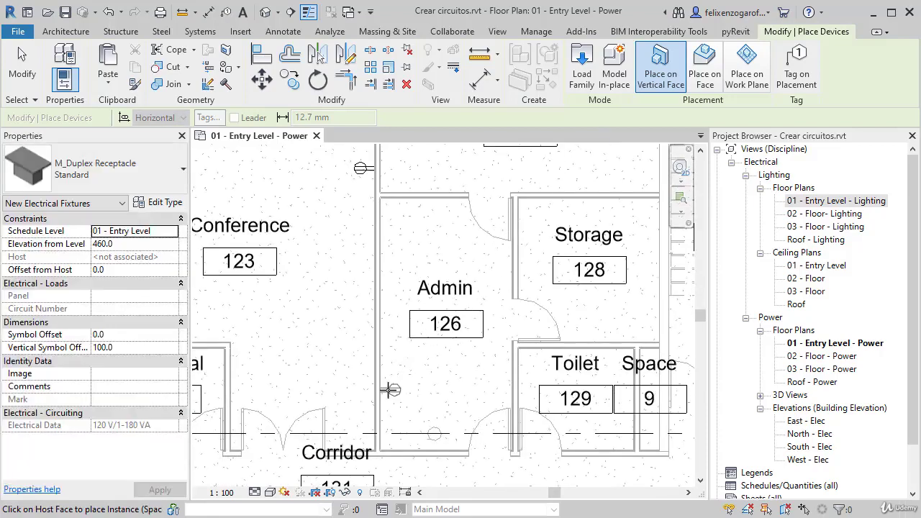
pyautogui.click(390, 389)
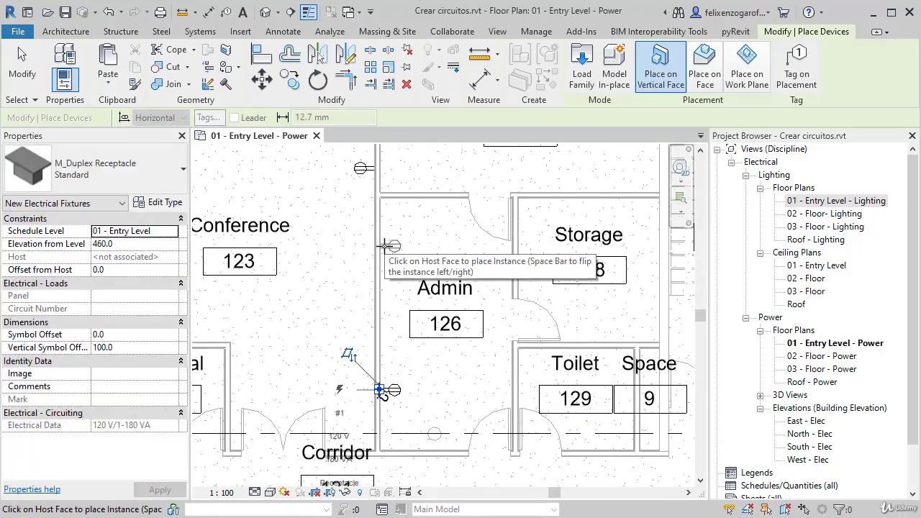
pyautogui.click(380, 246)
pyautogui.scroll(-2, 417, 257)
pyautogui.scroll(-1, 424, 316)
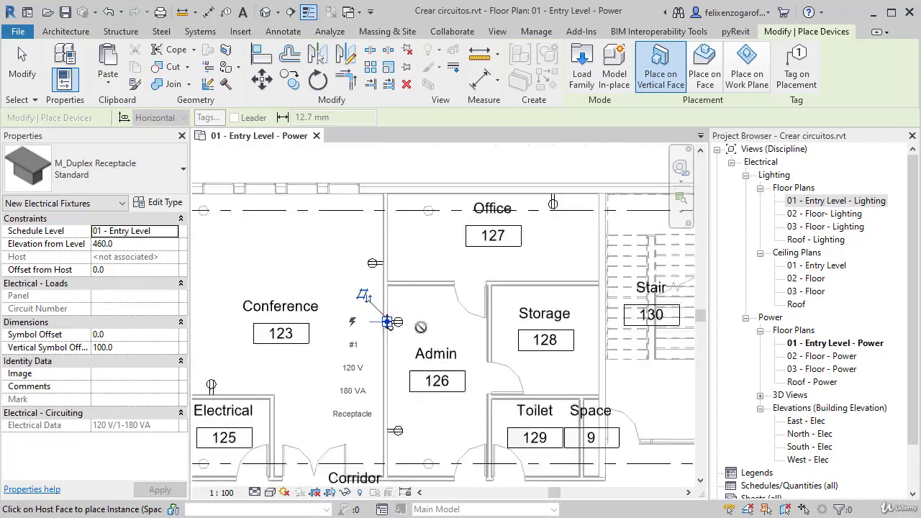
pyautogui.scroll(1, 423, 310)
pyautogui.scroll(-1, 542, 260)
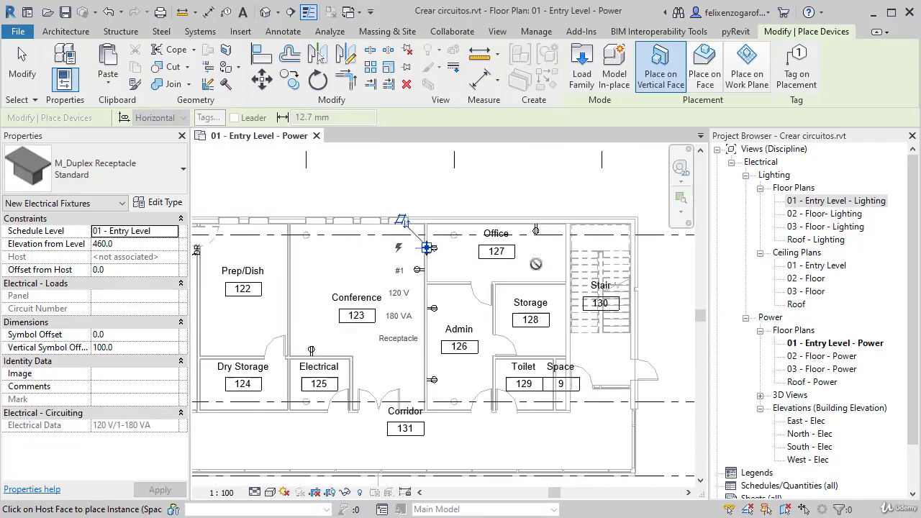
pyautogui.moveTo(547, 273); pyautogui.dragTo(569, 248, button='middle')
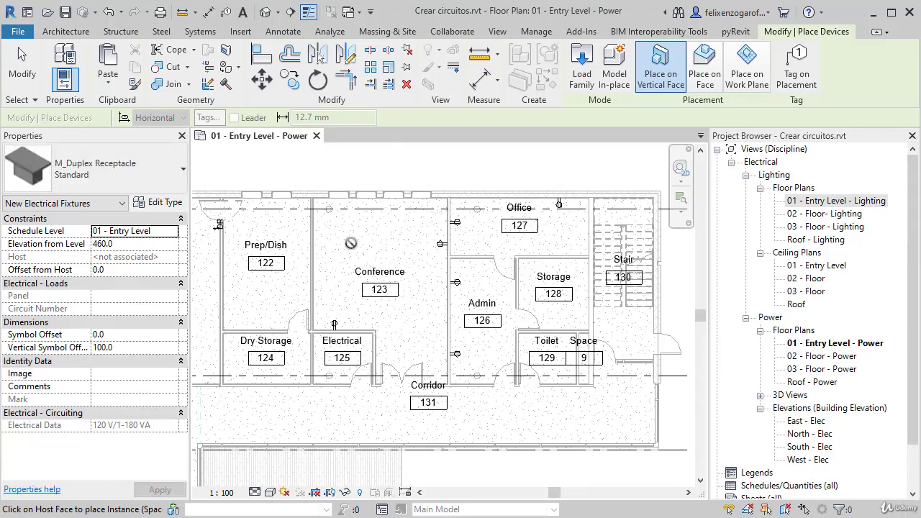
pyautogui.scroll(2, 358, 249)
# Finish placing, check the receptacle above the Electrical room, and return to the Systems tools.
pyautogui.press('Escape')
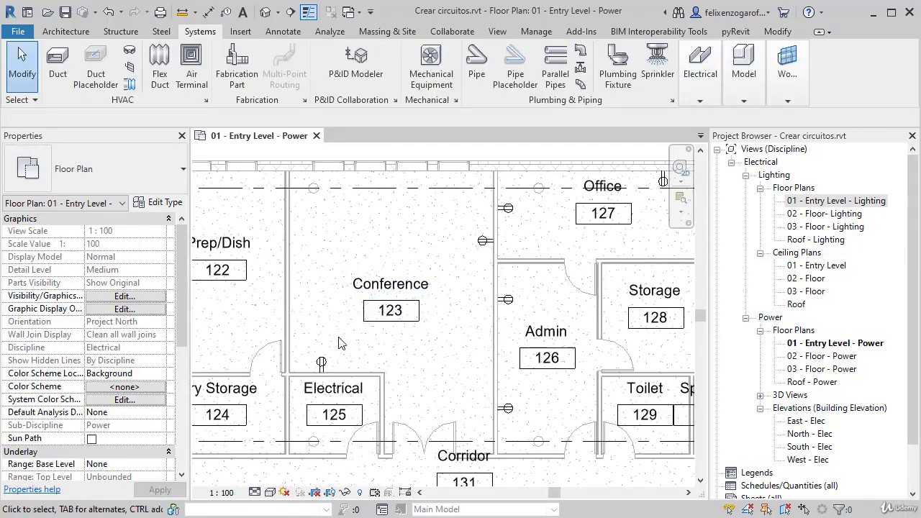
pyautogui.click(327, 363)
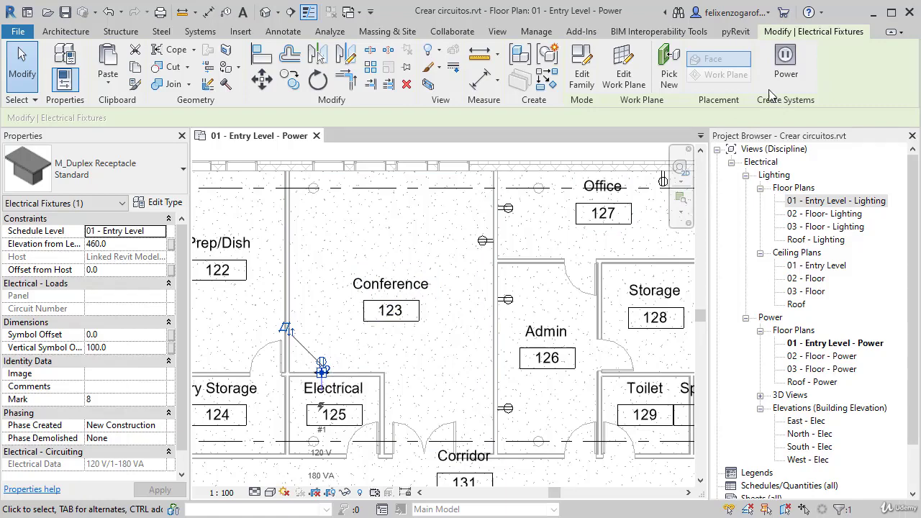
pyautogui.click(202, 32)
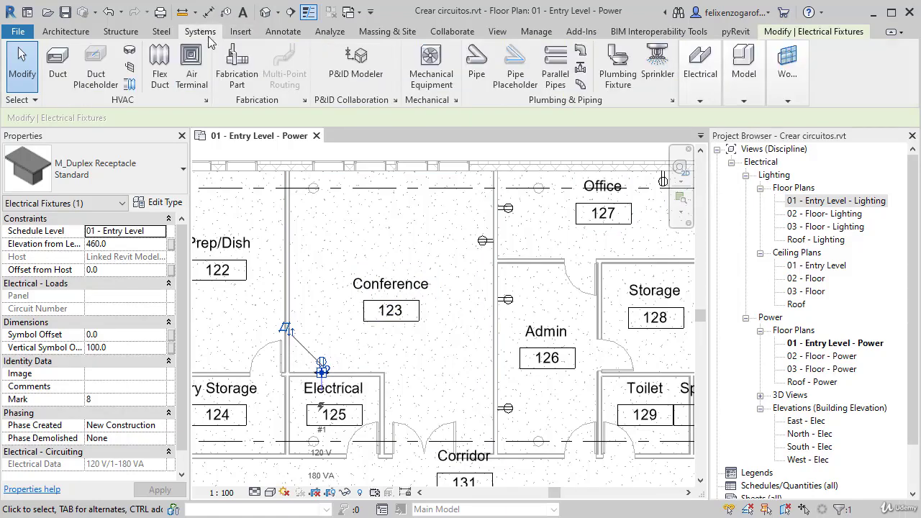
# Place a Data device outlet on the Conference west wall and select it.
pyautogui.moveTo(700, 71)
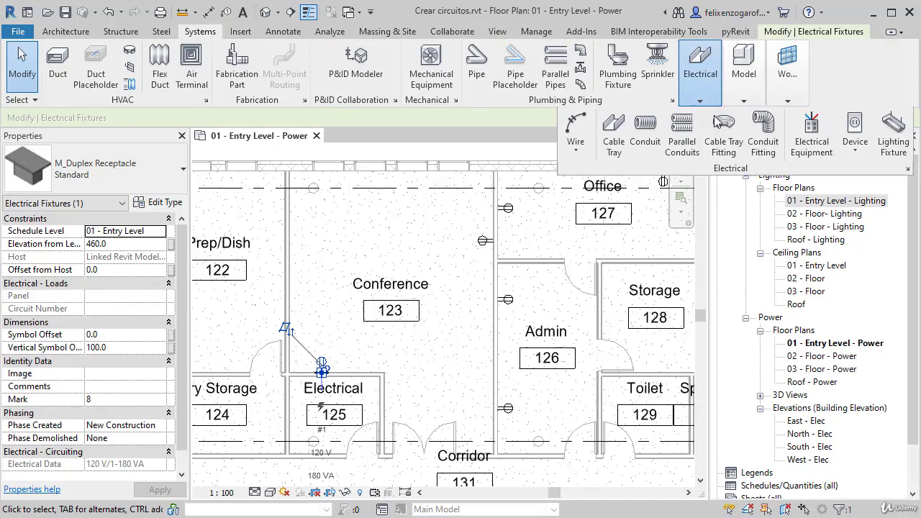
pyautogui.click(860, 138)
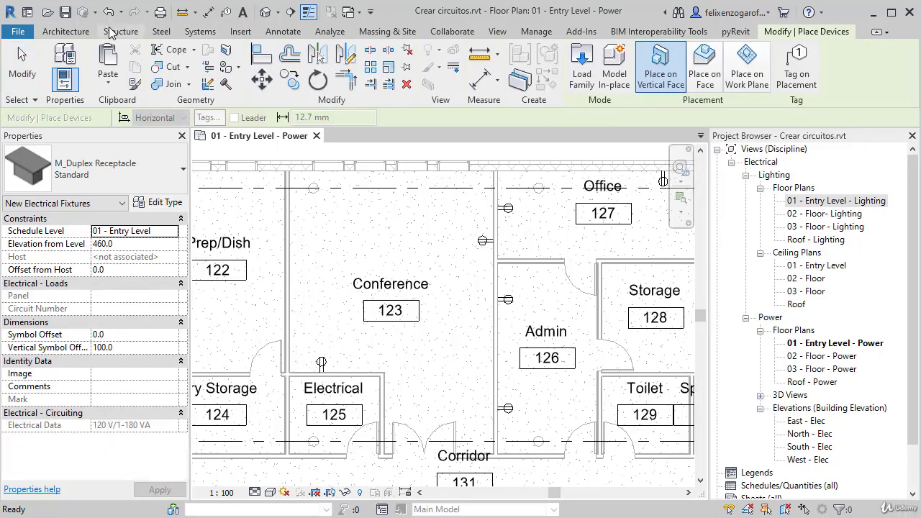
pyautogui.click(195, 32)
pyautogui.moveTo(700, 72)
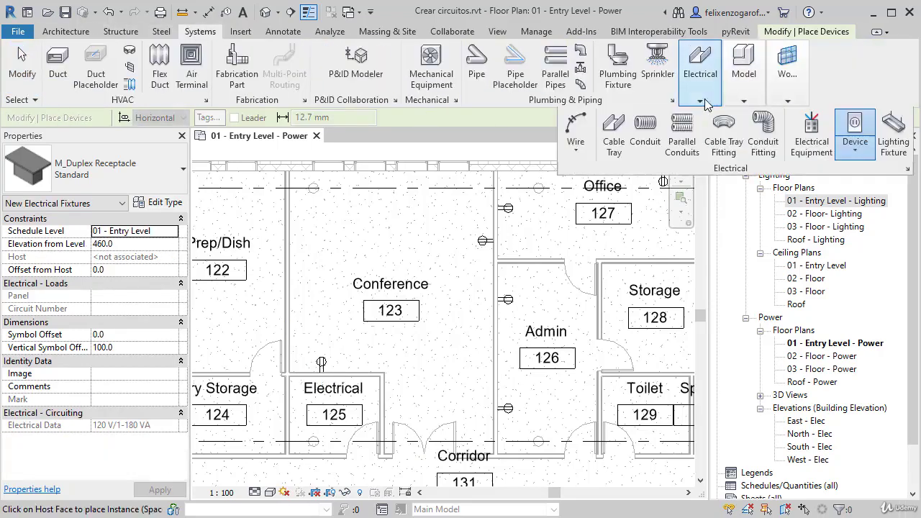
pyautogui.click(854, 150)
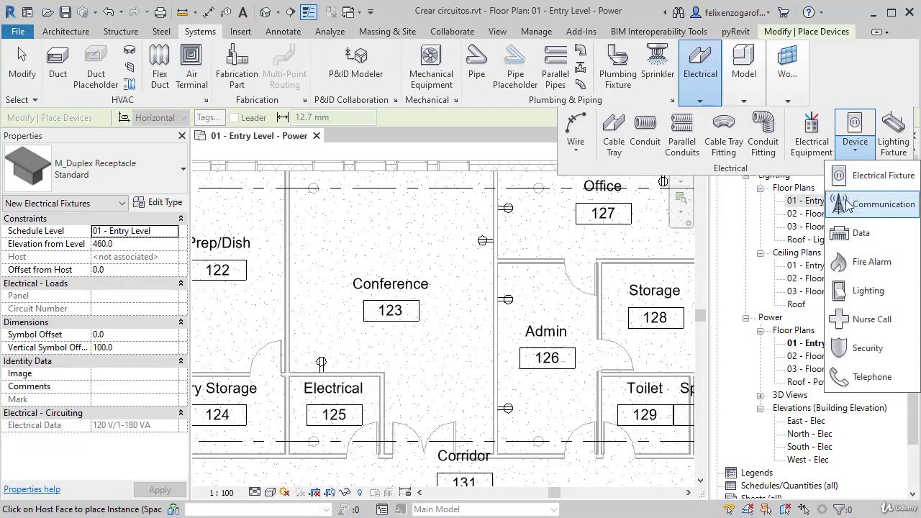
pyautogui.click(858, 233)
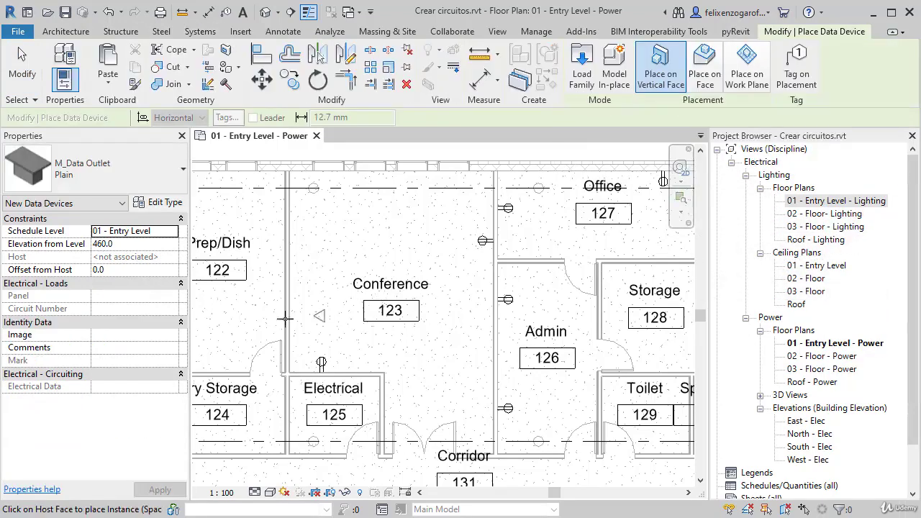
pyautogui.click(295, 223)
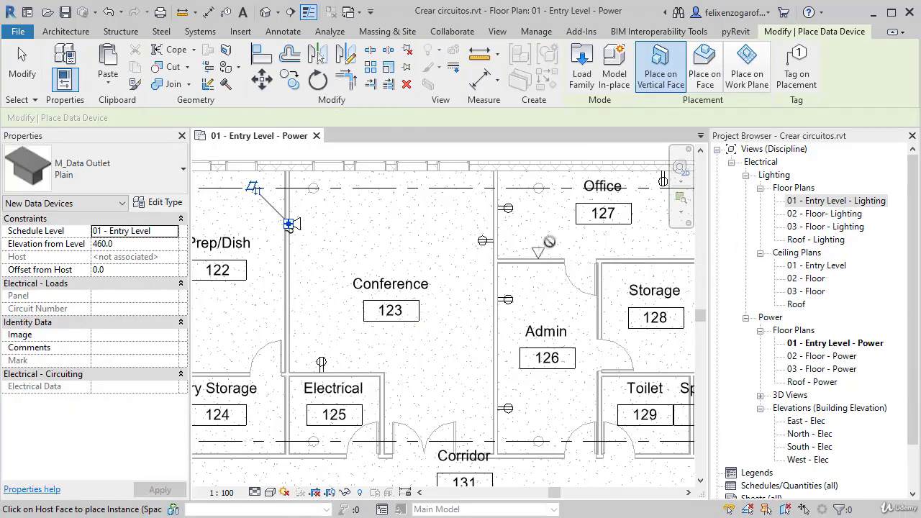
pyautogui.moveTo(577, 245); pyautogui.dragTo(577, 264, button='middle')
pyautogui.press('Escape')
pyautogui.press('Escape')
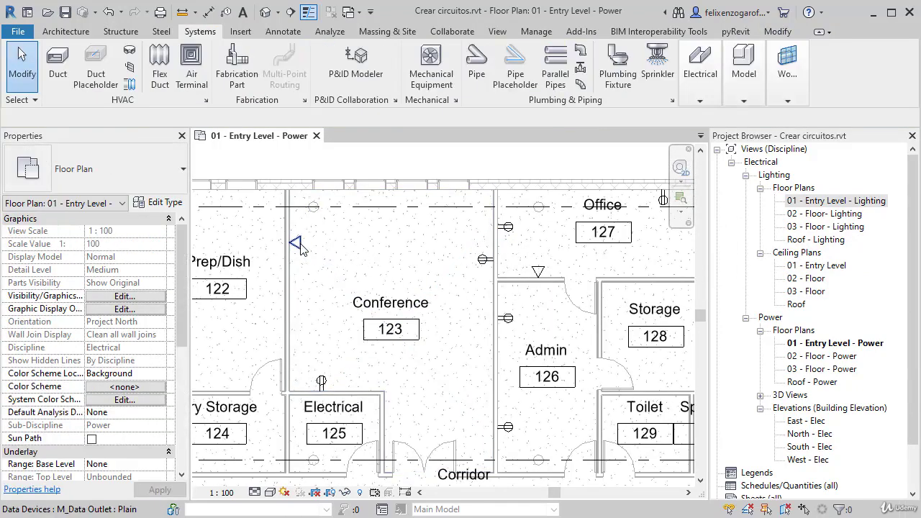
pyautogui.click(298, 246)
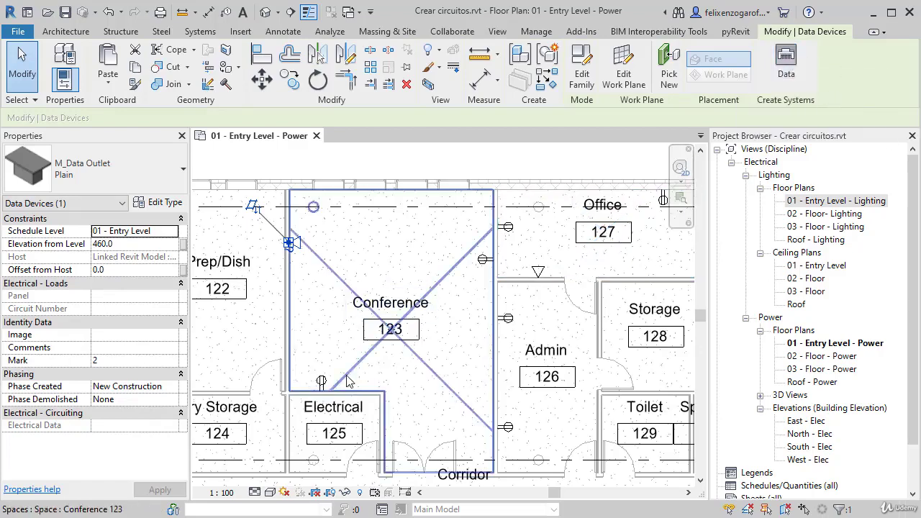
# Select the duplex receptacle above the Electrical room, showing 120 V/1-180 VA.
pyautogui.click(322, 383)
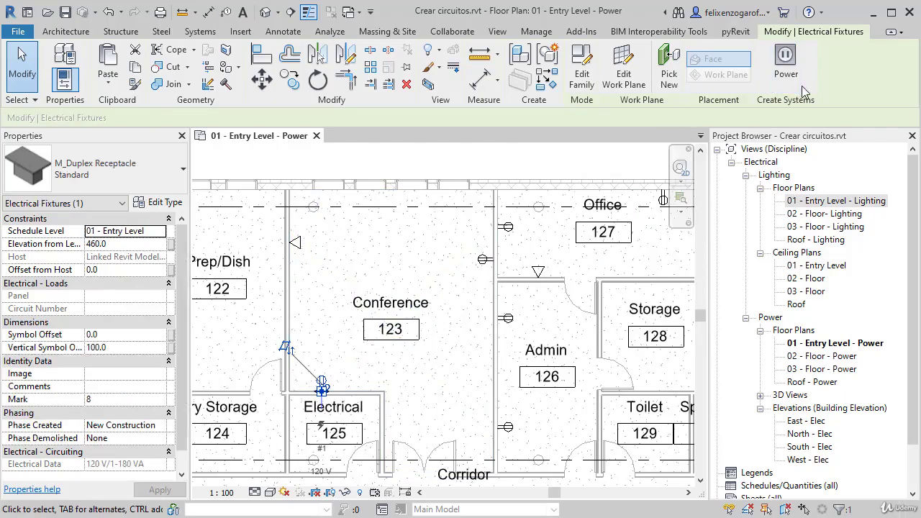
pyautogui.scroll(2, 339, 325)
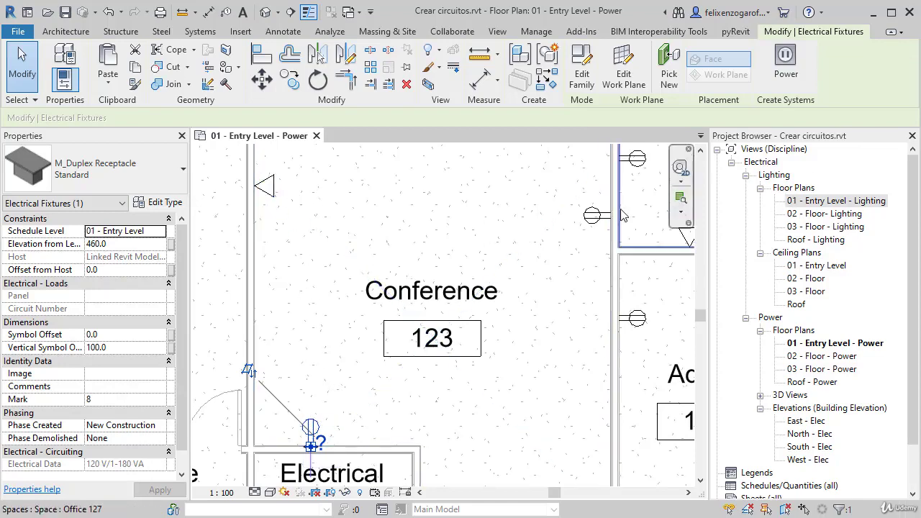
pyautogui.scroll(-2, 561, 209)
pyautogui.moveTo(585, 207); pyautogui.dragTo(558, 176, button='middle')
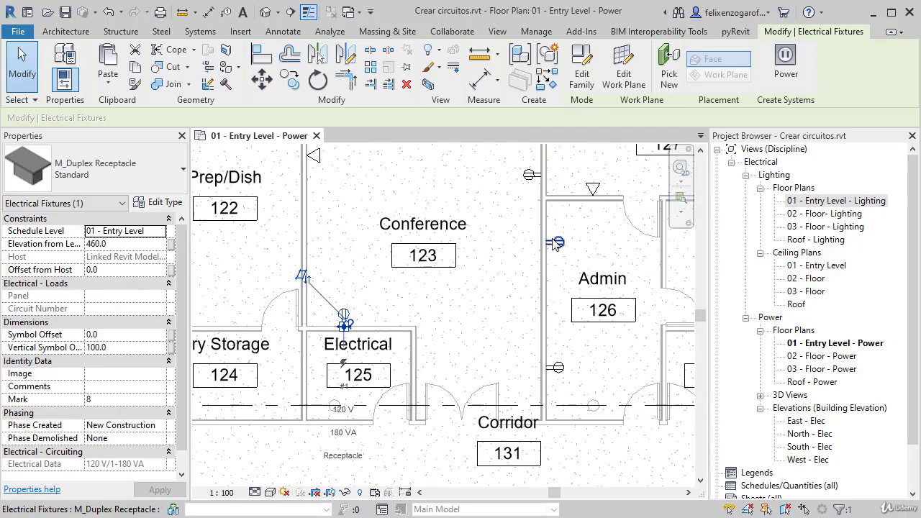
pyautogui.scroll(-2, 480, 337)
pyautogui.moveTo(480, 338); pyautogui.dragTo(491, 364, button='middle')
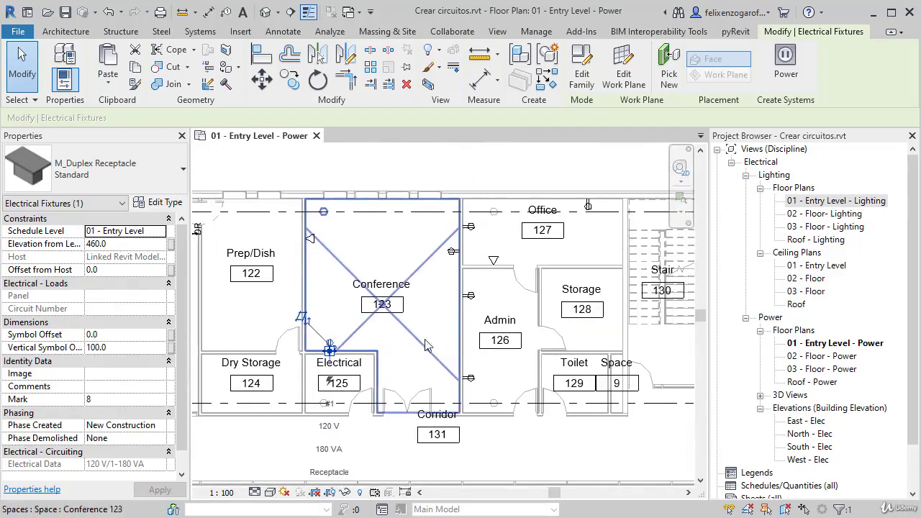
# Create a power circuit for the Electrical room receptacle, rated 20 A at 120 V, 180 VA.
pyautogui.click(787, 70)
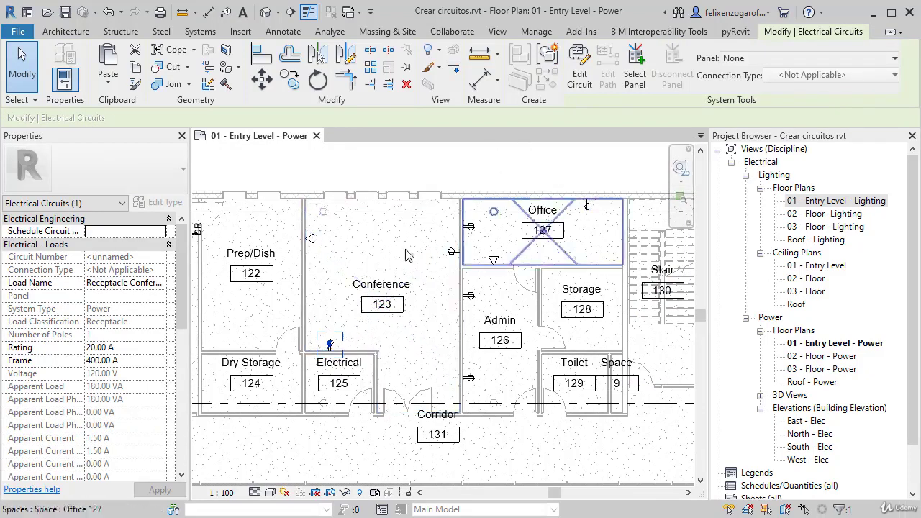
pyautogui.scroll(3, 329, 343)
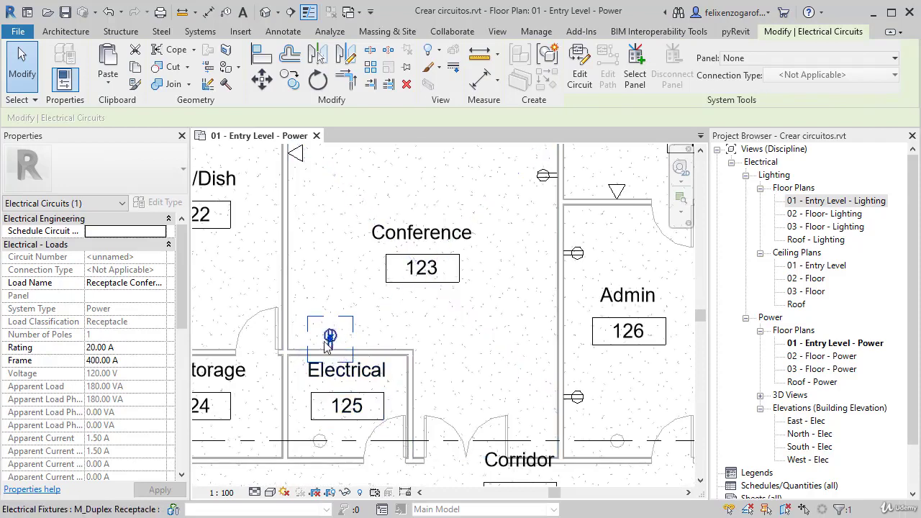
# Edit the circuit, adding the Admin wall receptacles and the nearby Conference receptacles.
pyautogui.click(581, 70)
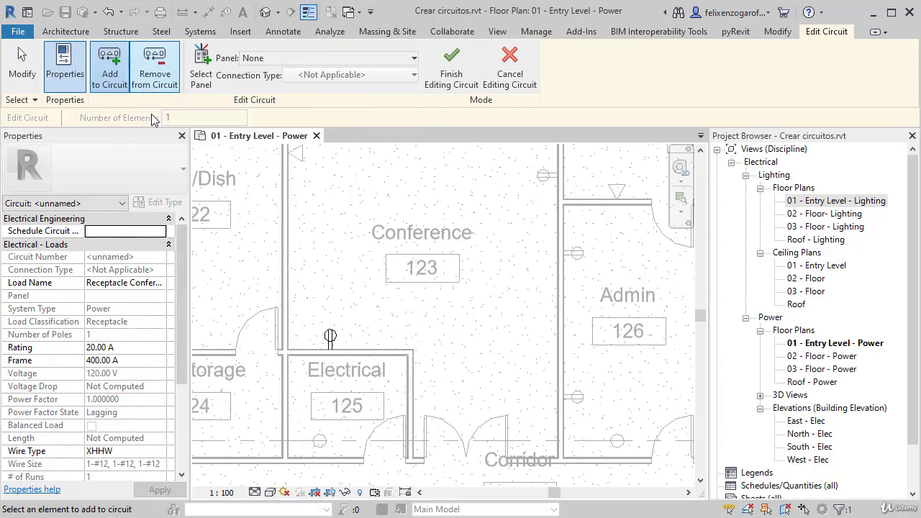
pyautogui.click(578, 397)
pyautogui.click(546, 175)
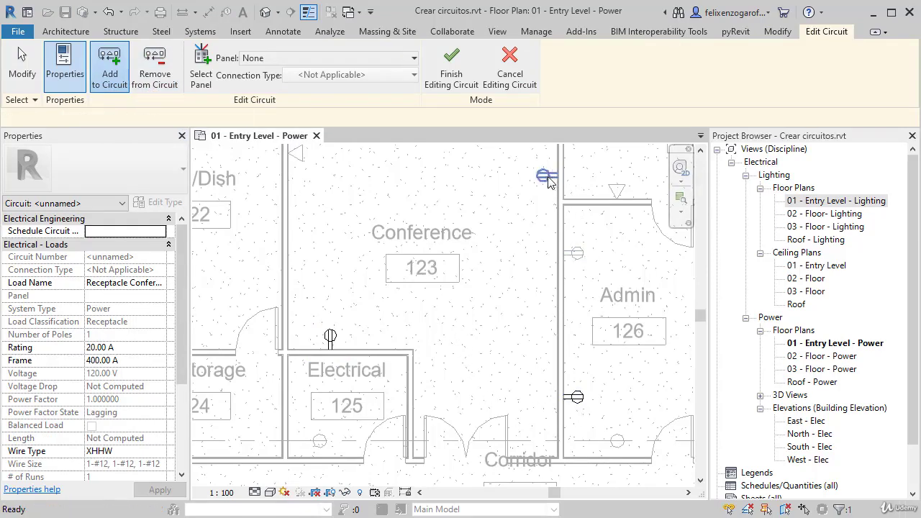
pyautogui.click(578, 253)
pyautogui.moveTo(579, 295); pyautogui.dragTo(388, 437, button='middle')
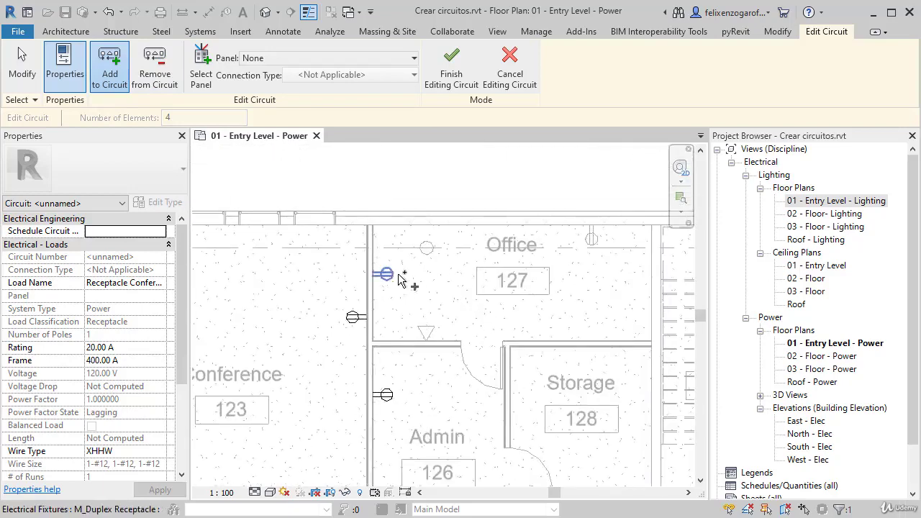
pyautogui.scroll(6, 394, 279)
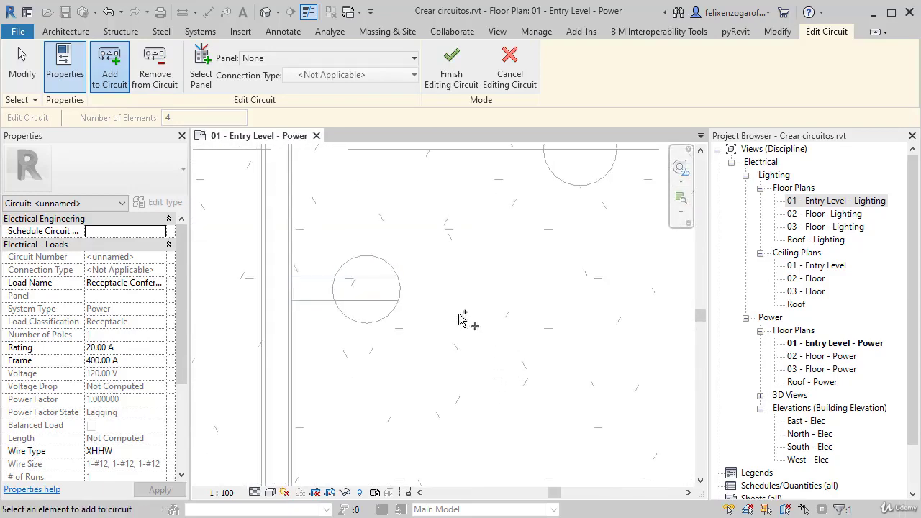
pyautogui.click(401, 300)
# Add the Office wall receptacle, bringing the circuit to six elements.
pyautogui.scroll(-3, 551, 362)
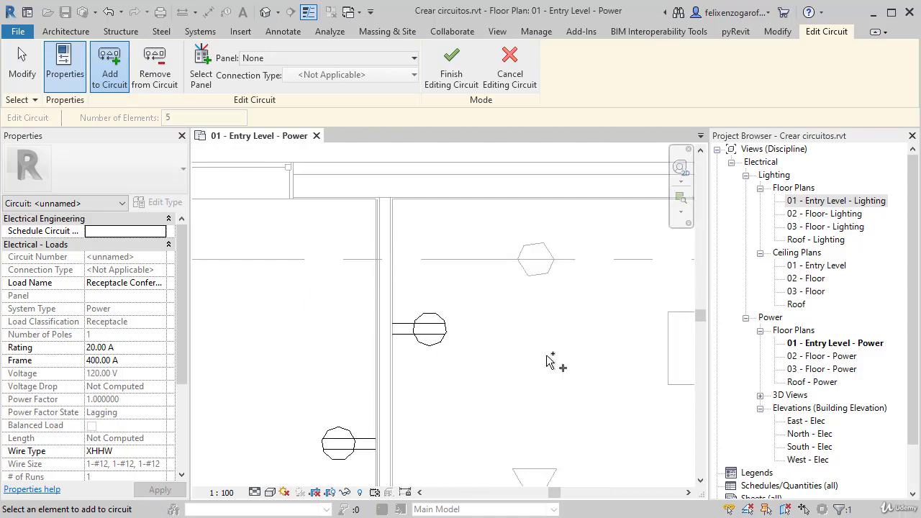
pyautogui.moveTo(551, 361); pyautogui.dragTo(333, 367, button='middle')
pyautogui.keyDown('shift'); pyautogui.hscroll(3, 467, 317); pyautogui.keyUp('shift')
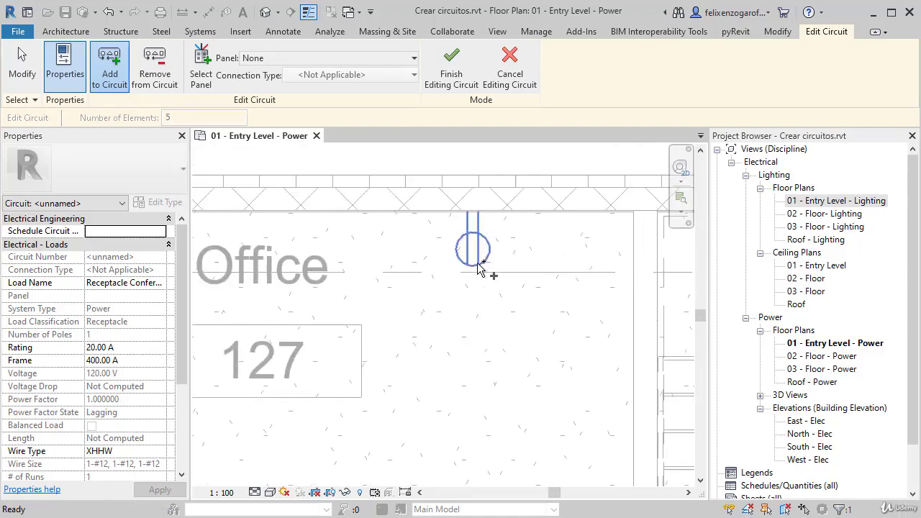
pyautogui.click(472, 259)
pyautogui.scroll(-3, 464, 353)
pyautogui.moveTo(464, 352); pyautogui.dragTo(549, 246, button='middle')
pyautogui.scroll(-2, 437, 349)
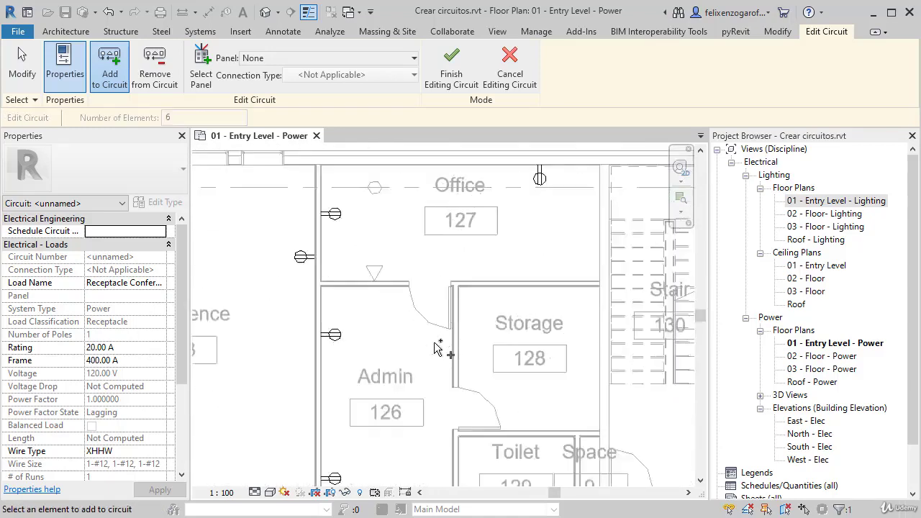
pyautogui.moveTo(438, 350); pyautogui.dragTo(468, 311, button='middle')
pyautogui.scroll(-2, 469, 310)
pyautogui.scroll(2, 299, 375)
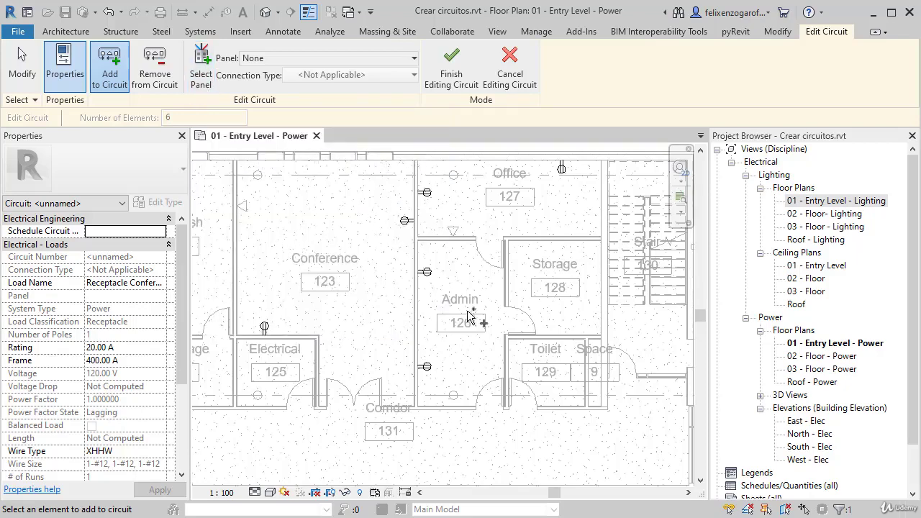
pyautogui.click(452, 79)
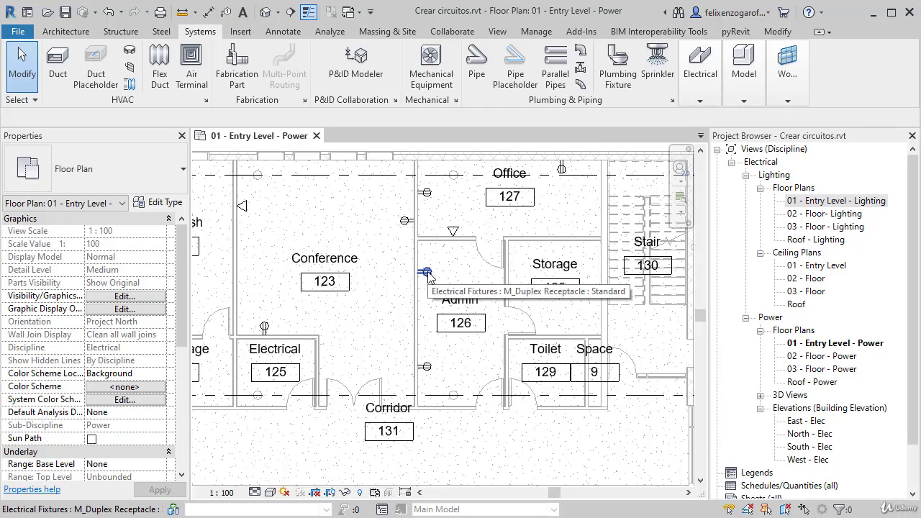
pyautogui.press('Tab')
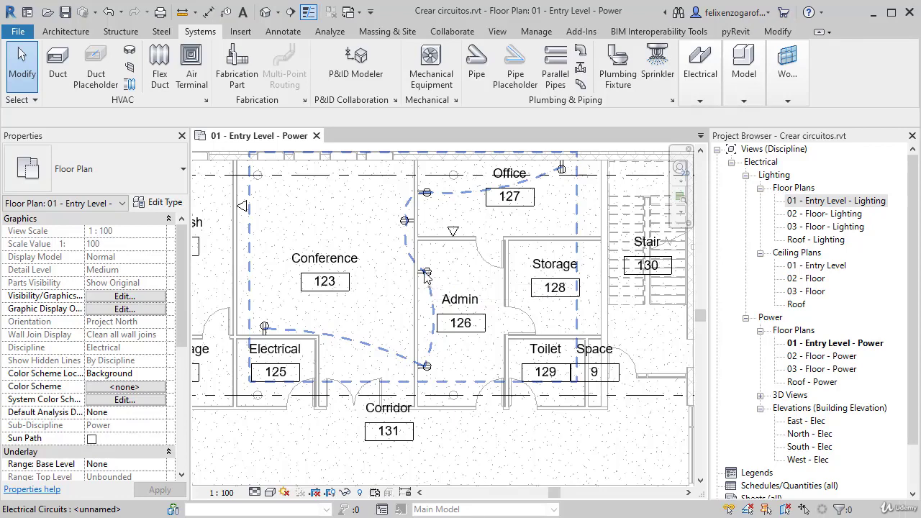
# Circuit the Conference and Office data outlets into data circuit 'Data Room 123, 127', then deselect.
pyautogui.click(242, 209)
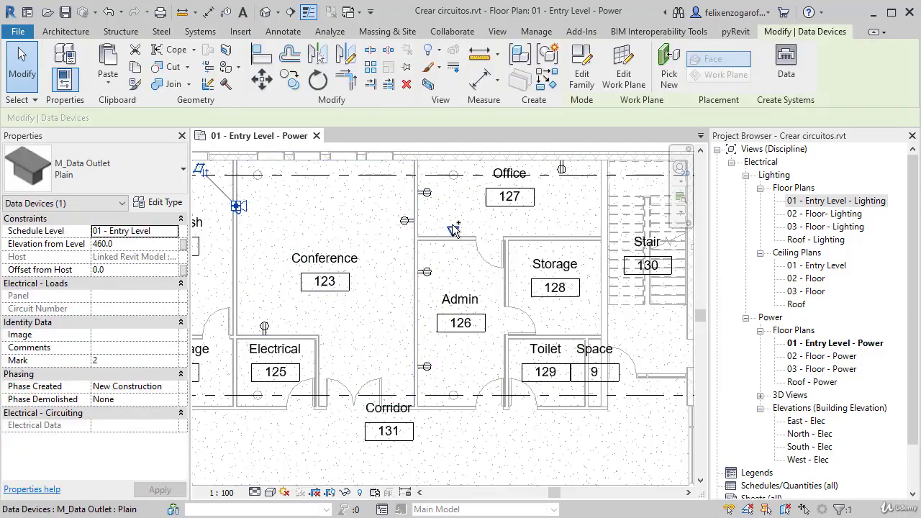
pyautogui.keyDown('ctrl'); pyautogui.click(477, 243); pyautogui.keyUp('ctrl')
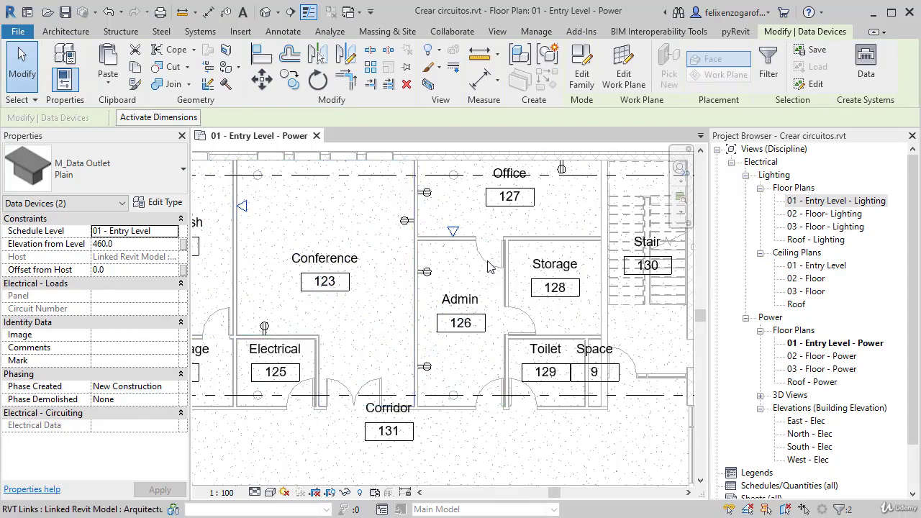
pyautogui.click(866, 71)
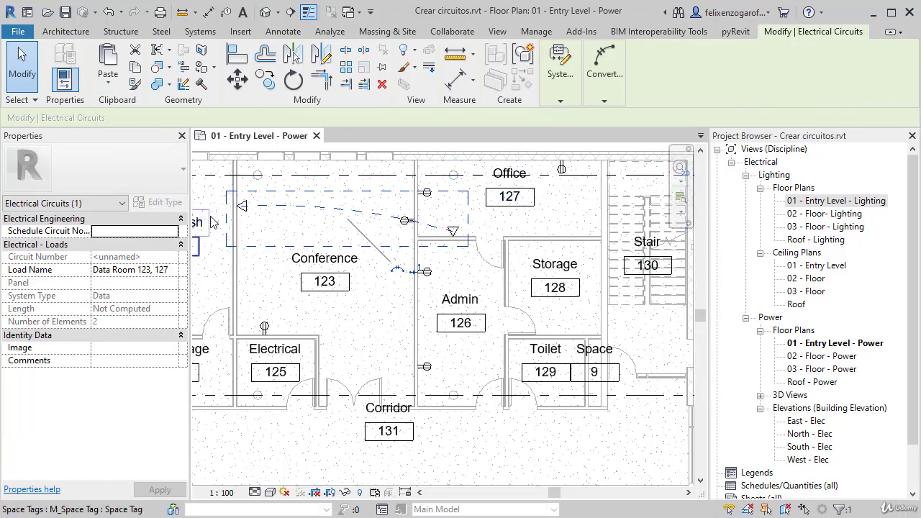
pyautogui.scroll(2, 385, 238)
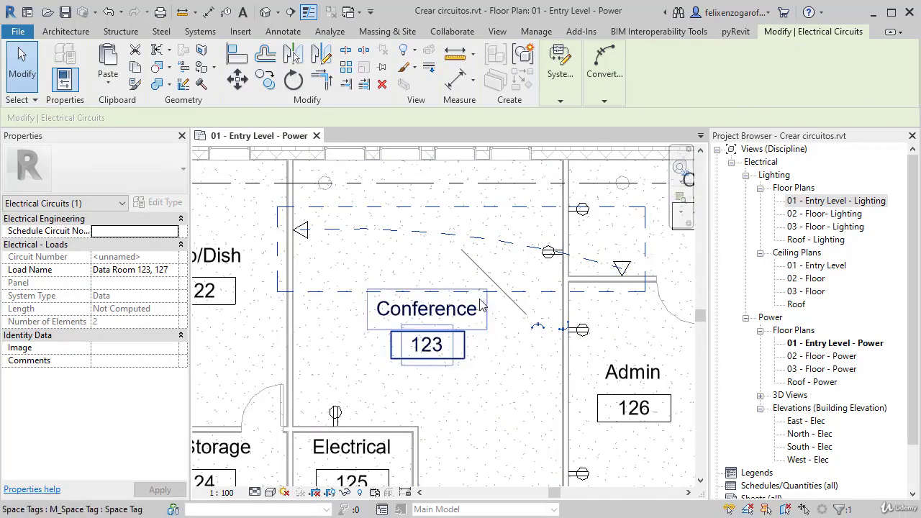
pyautogui.scroll(-3, 549, 351)
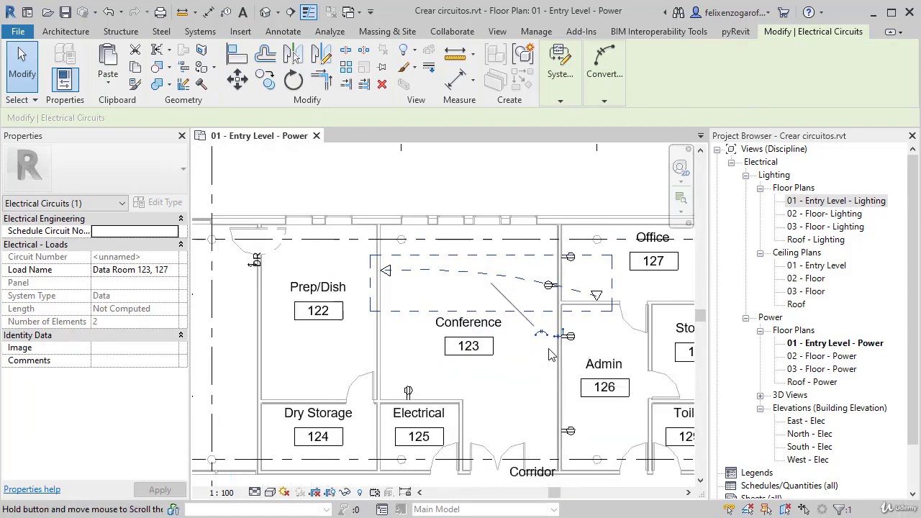
pyautogui.moveTo(549, 351); pyautogui.dragTo(483, 293, button='middle')
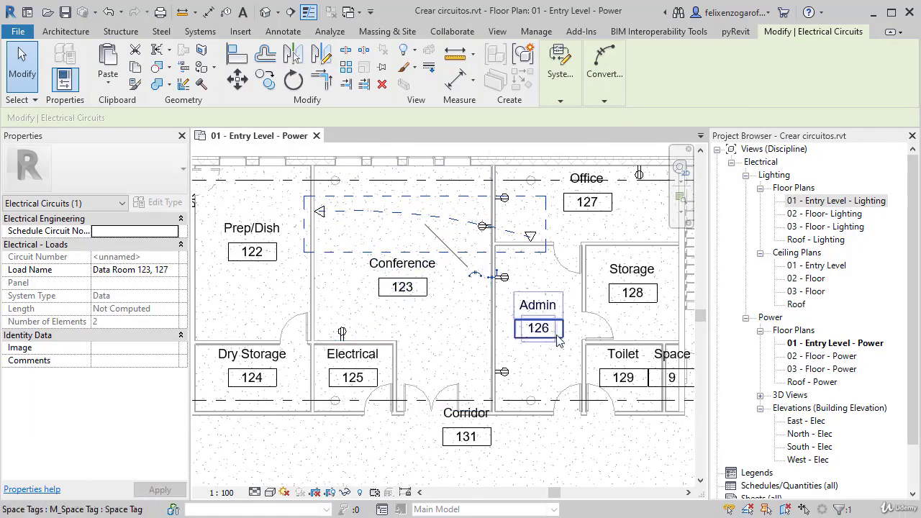
pyautogui.click(606, 469)
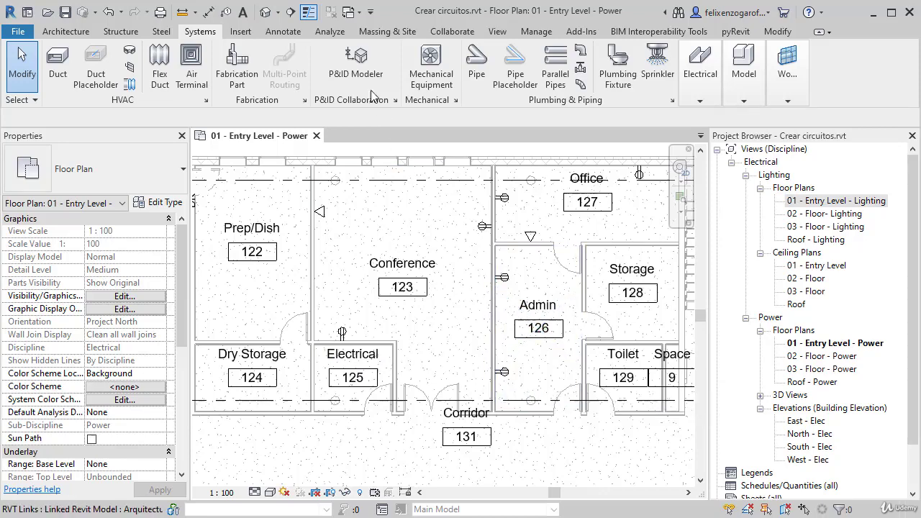
# Show the System Browser listed by systems and expand the Electrical category.
pyautogui.click(498, 32)
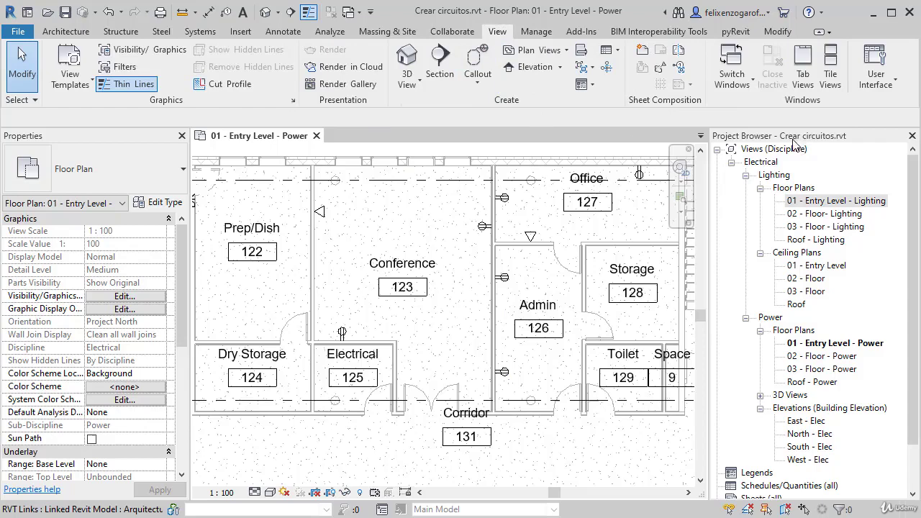
pyautogui.click(876, 68)
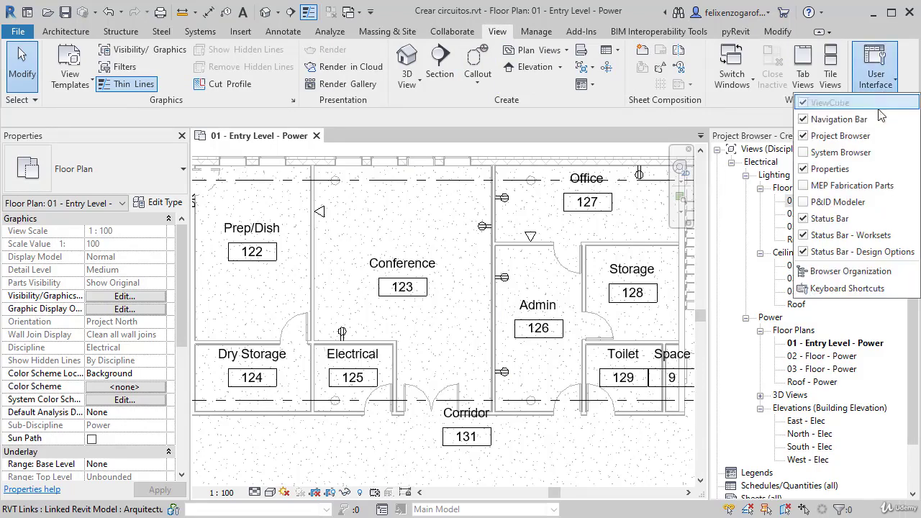
pyautogui.click(808, 158)
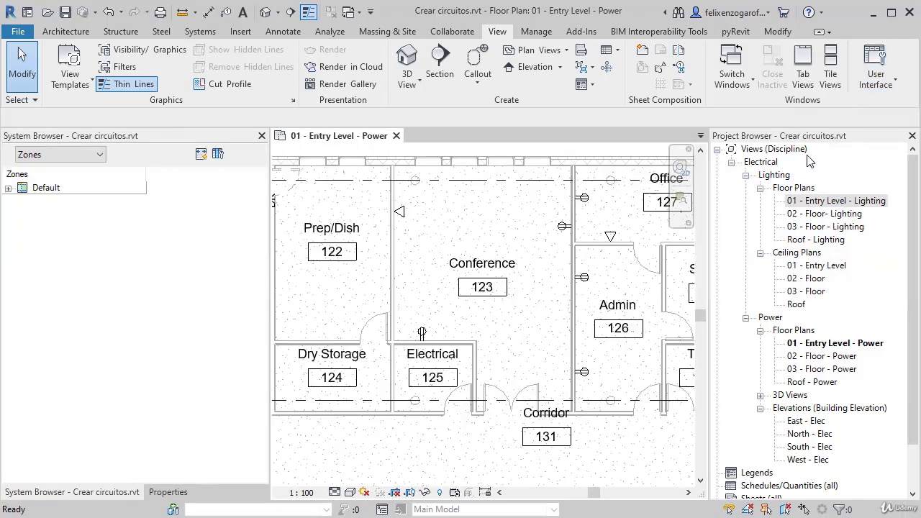
pyautogui.click(54, 155)
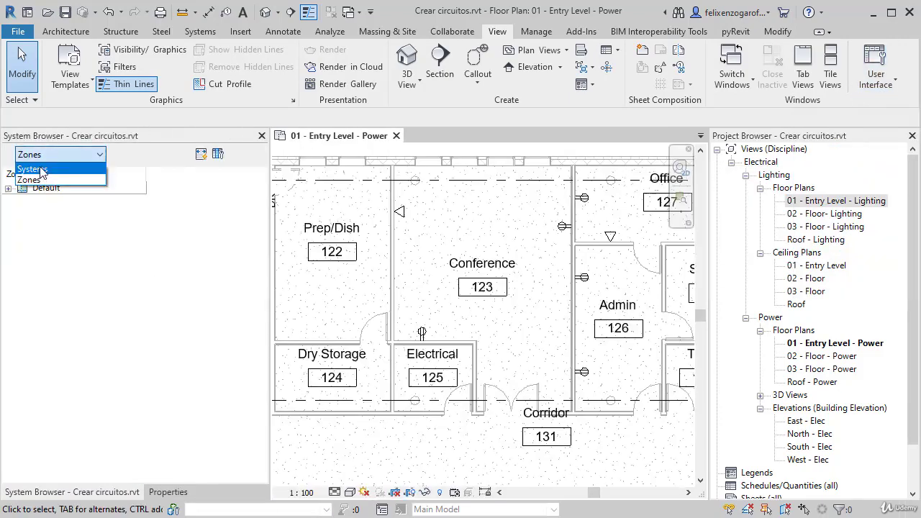
pyautogui.click(41, 169)
pyautogui.click(71, 228)
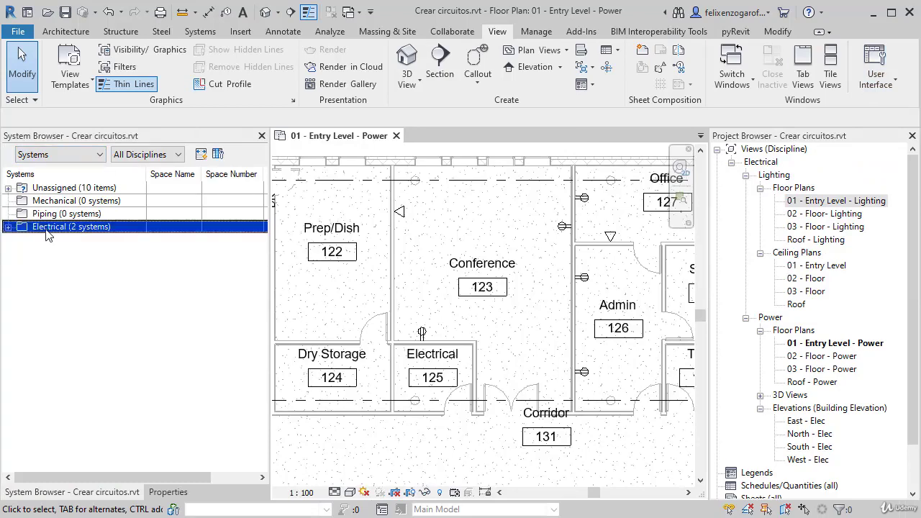
pyautogui.click(8, 227)
pyautogui.click(81, 287)
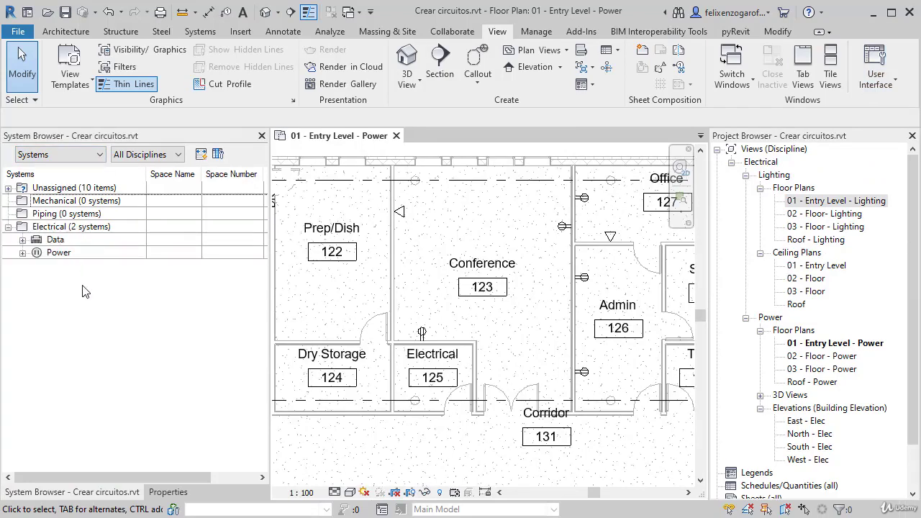
# Expand the Data and Power systems and highlight each circuit in the plan.
pyautogui.click(23, 239)
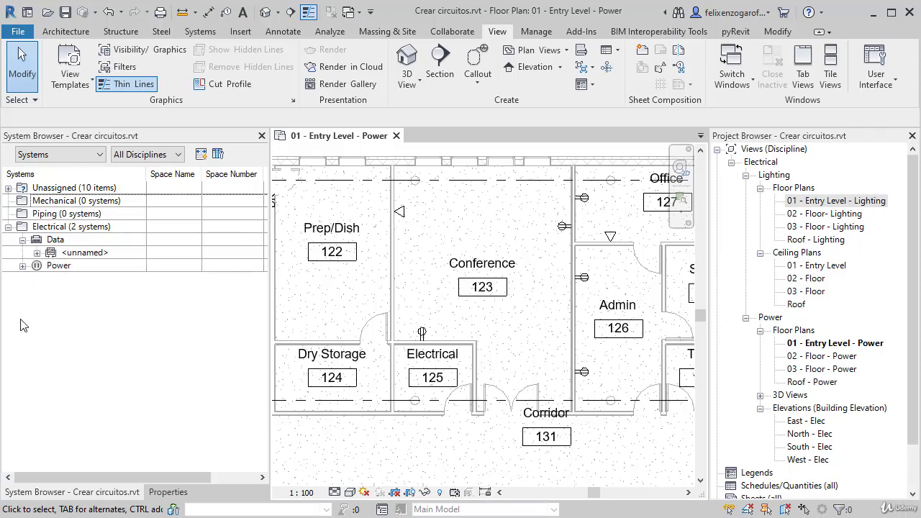
pyautogui.click(22, 266)
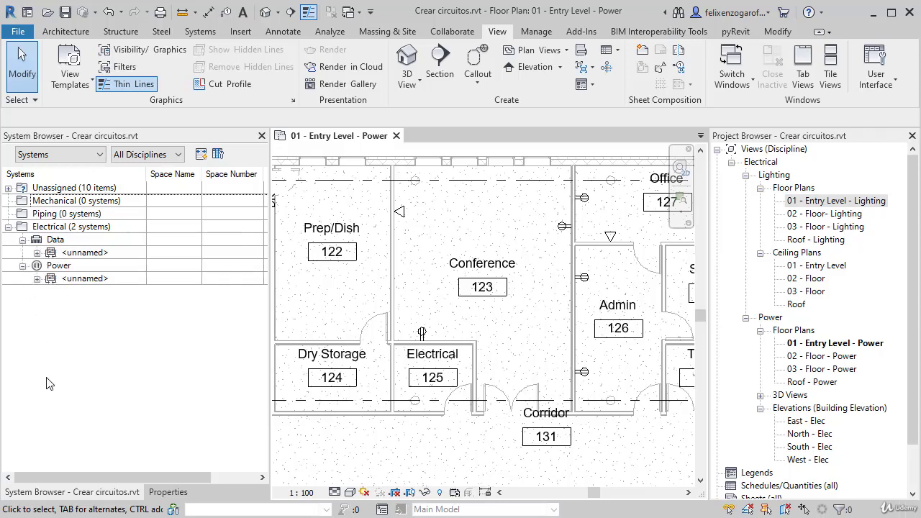
pyautogui.click(84, 255)
pyautogui.click(101, 282)
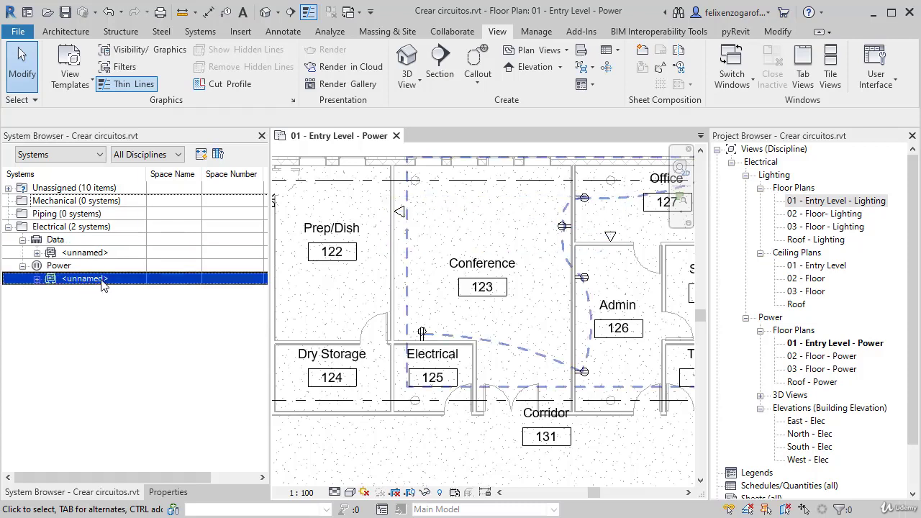
pyautogui.press('Escape')
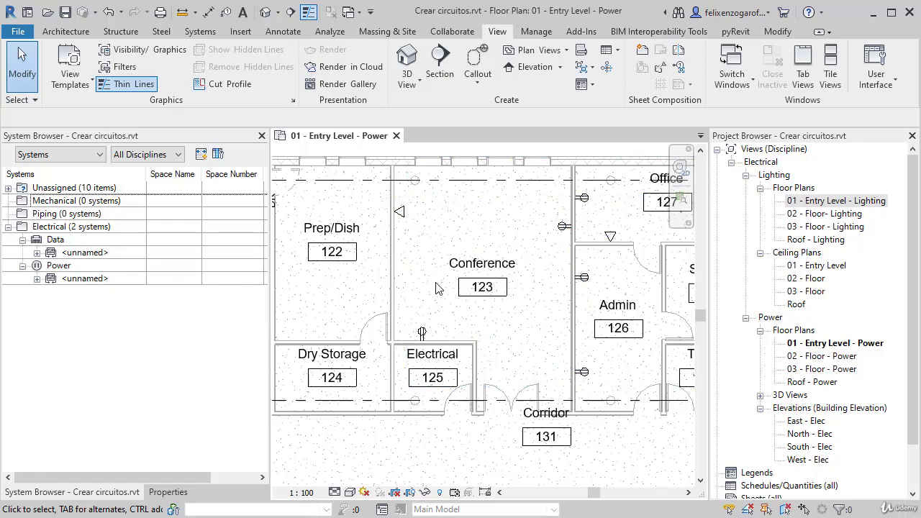
# Expand the power circuit and check its Conference 123 and Office 127 receptacle rows.
pyautogui.click(37, 279)
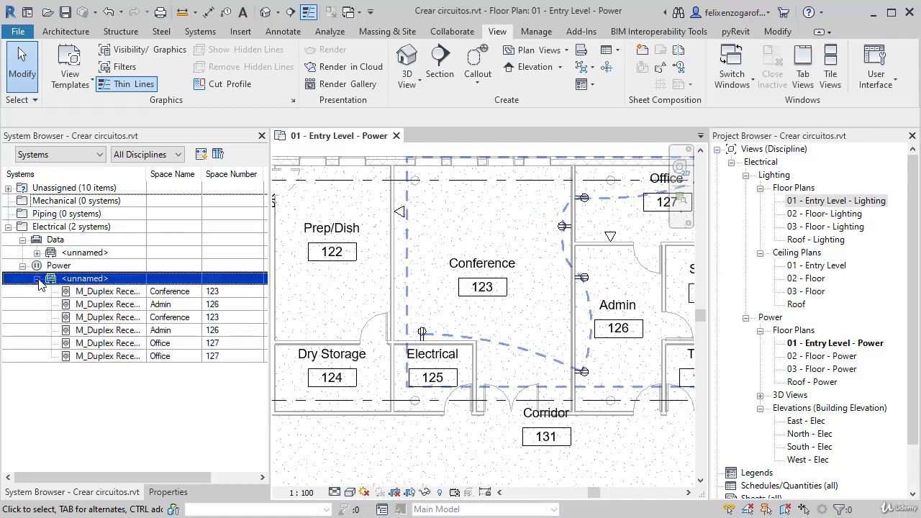
pyautogui.click(99, 296)
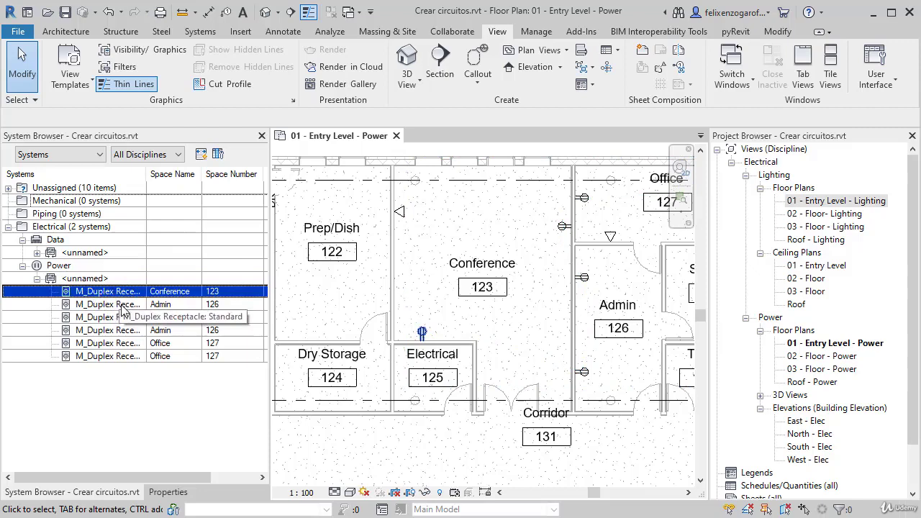
pyautogui.press('Escape')
pyautogui.click(93, 319)
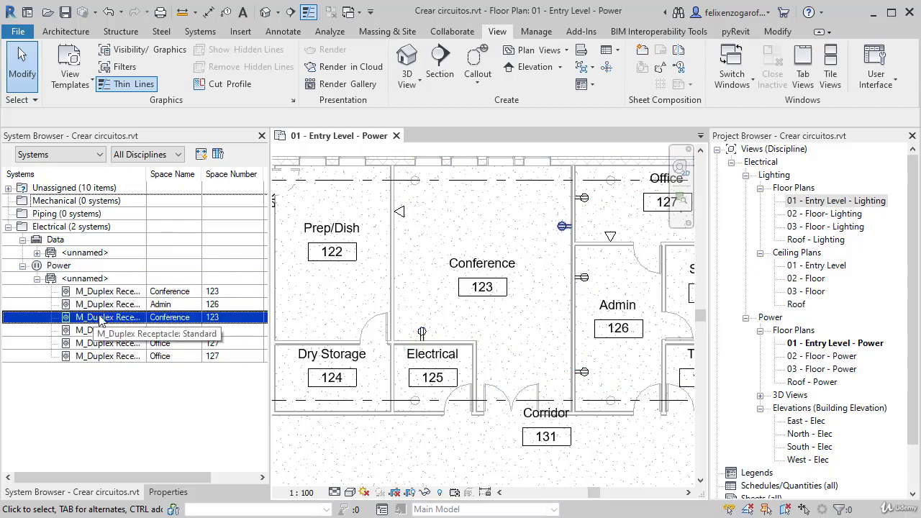
pyautogui.click(150, 292)
pyautogui.click(149, 357)
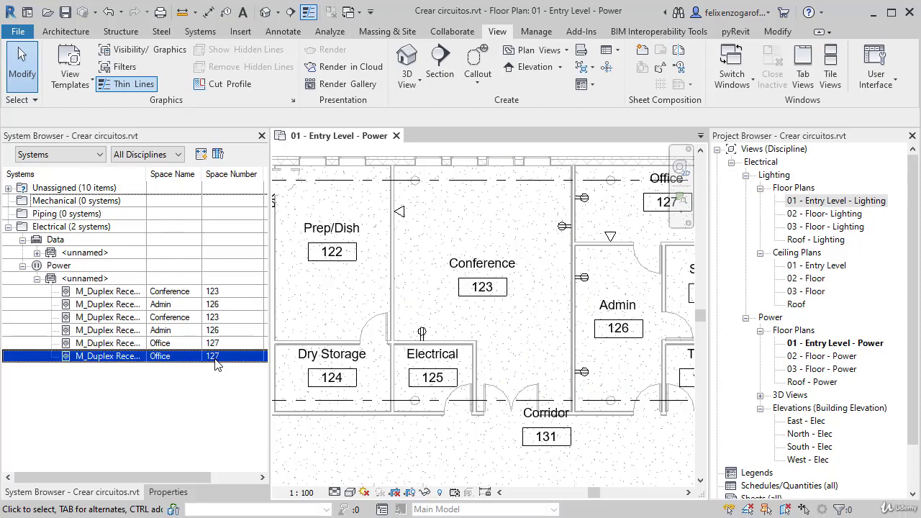
# Add Load, Voltage, Distribution System, Load Classification and Voltage Drop columns to the System Browser.
pyautogui.press('Escape')
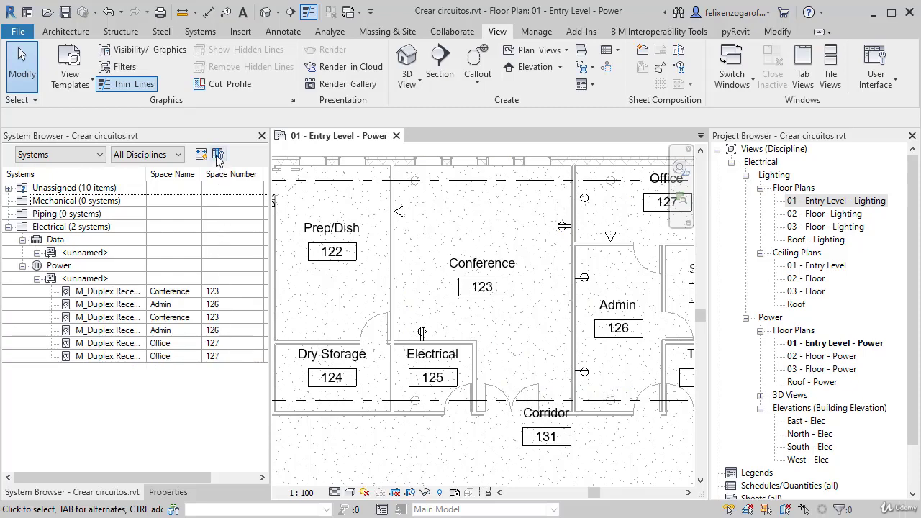
pyautogui.click(217, 156)
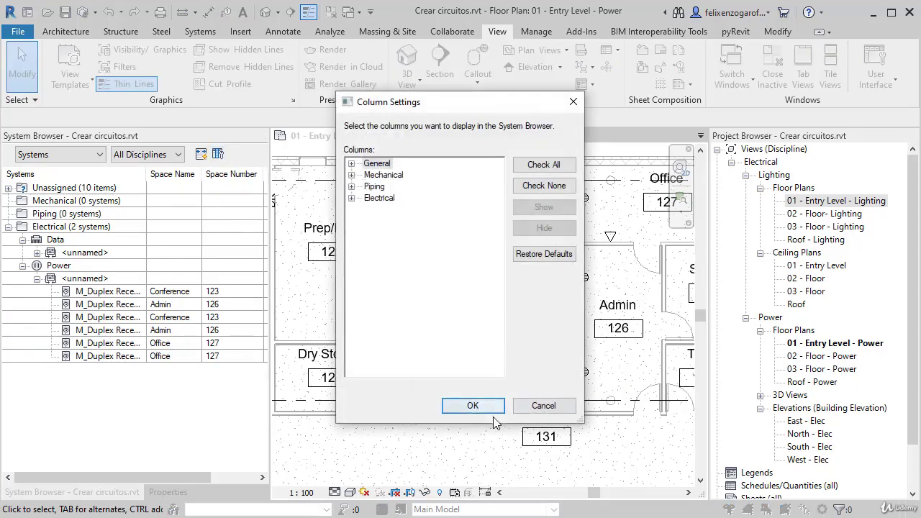
pyautogui.click(352, 199)
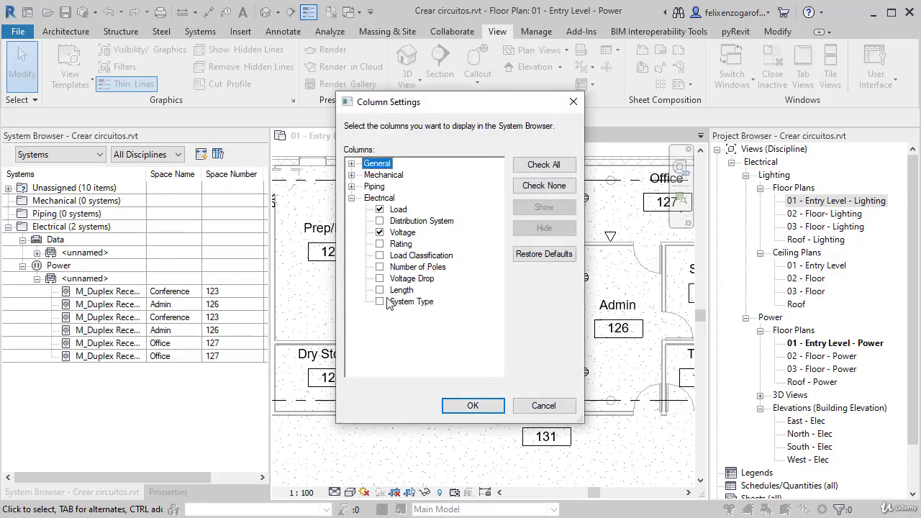
pyautogui.click(379, 278)
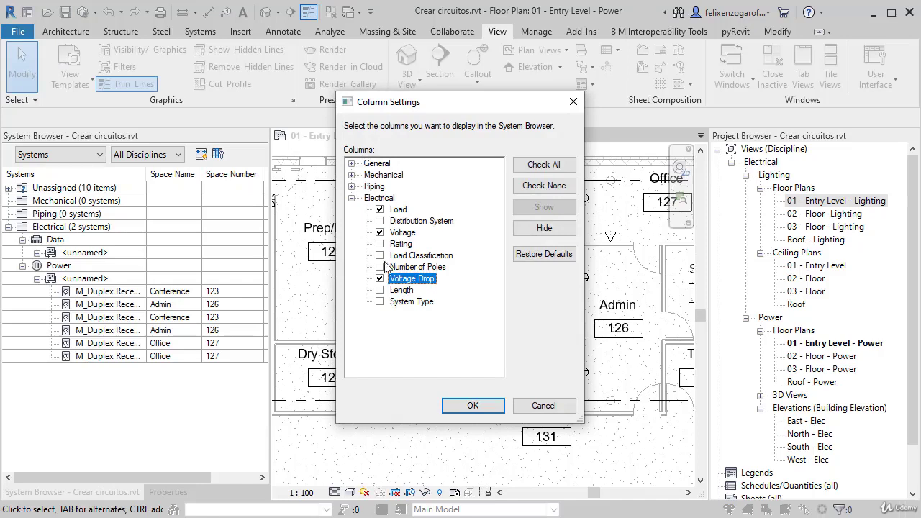
pyautogui.click(380, 255)
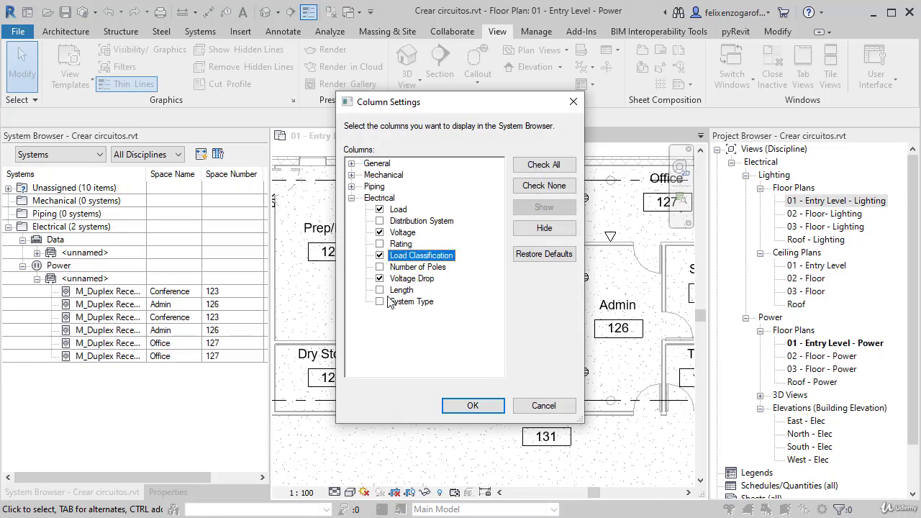
pyautogui.click(380, 221)
pyautogui.click(380, 232)
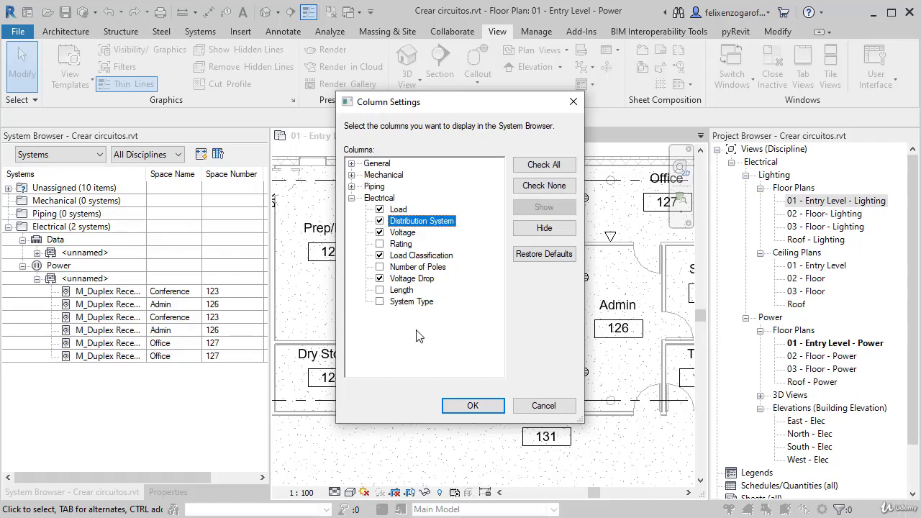
pyautogui.click(461, 407)
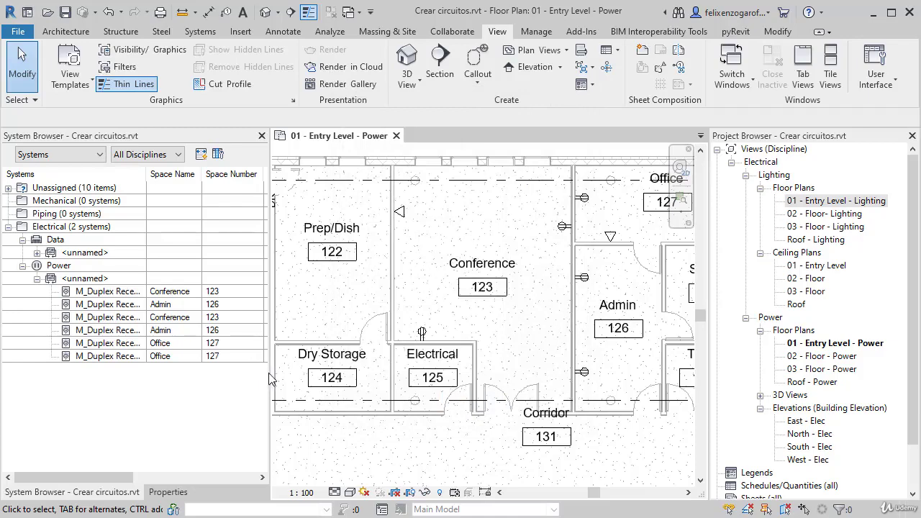
# Widen the System Browser and review receptacle and circuit values: 120 V, Receptacle, Not Computed.
pyautogui.moveTo(268, 372); pyautogui.dragTo(558, 378)
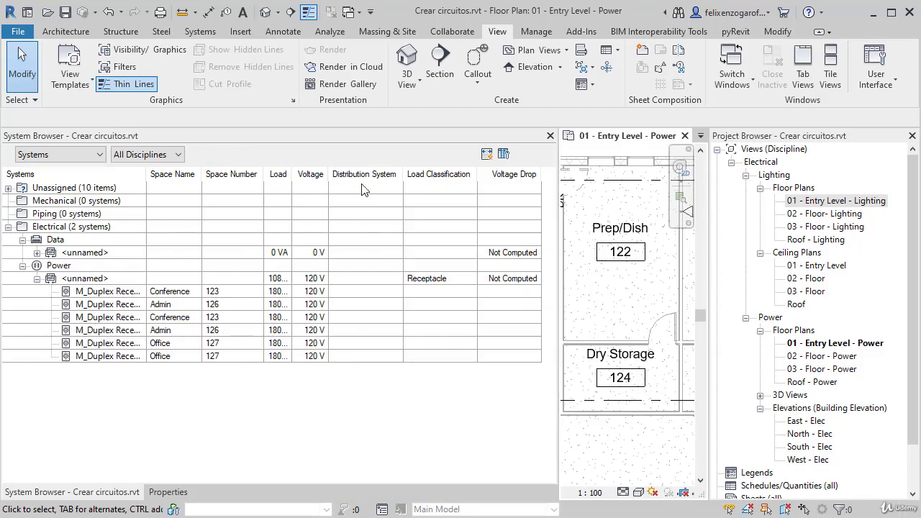
pyautogui.click(369, 319)
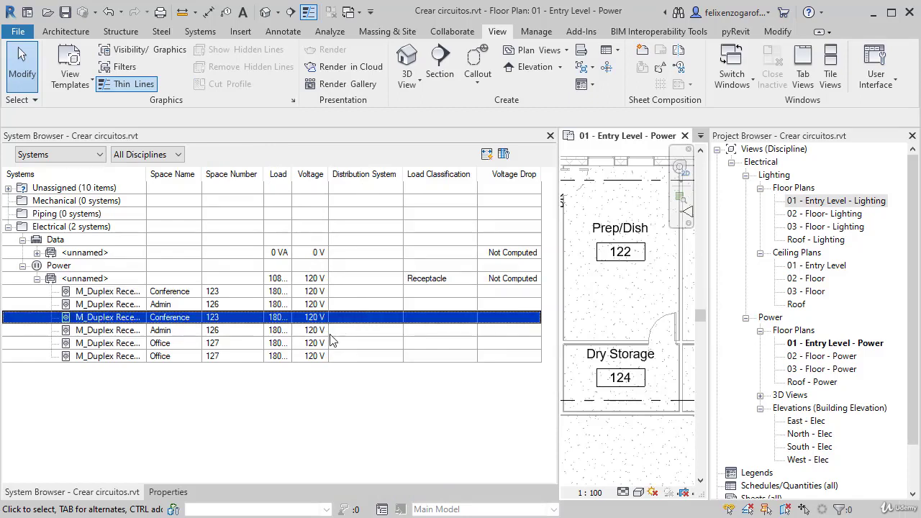
pyautogui.click(319, 305)
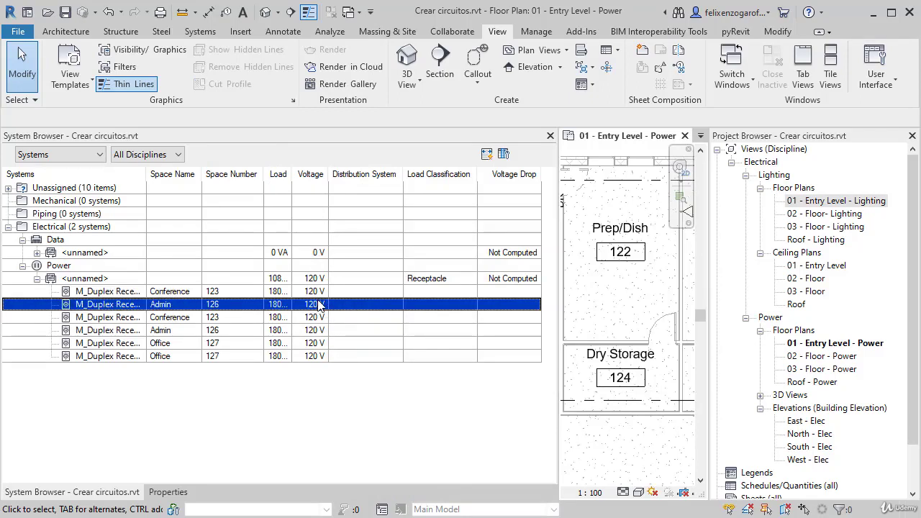
pyautogui.click(286, 176)
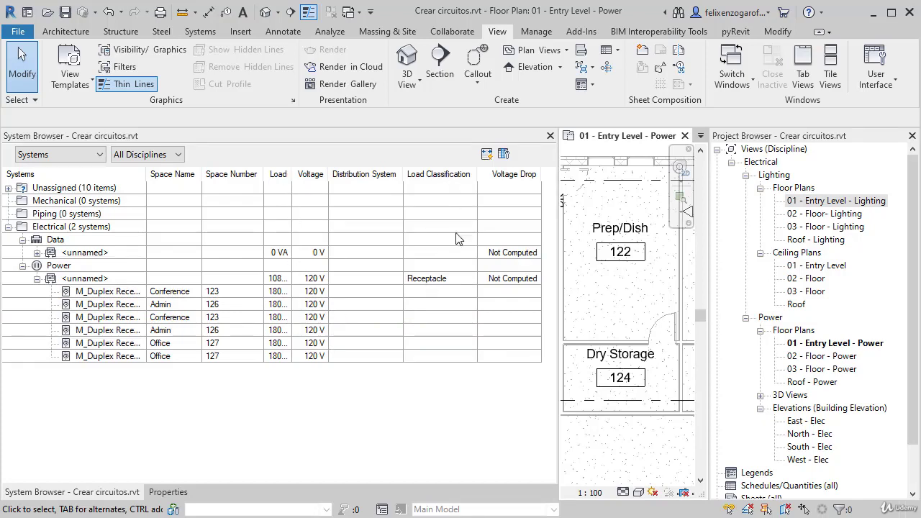
pyautogui.click(441, 281)
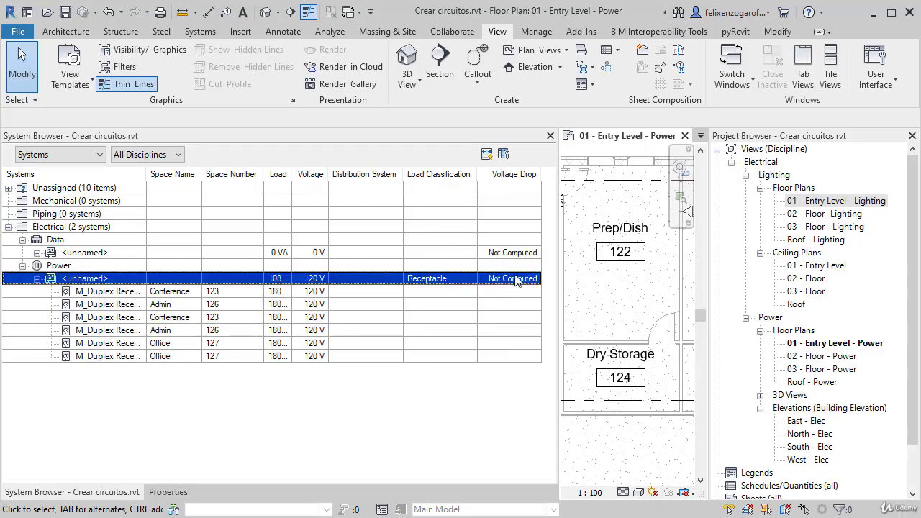
pyautogui.press('Escape')
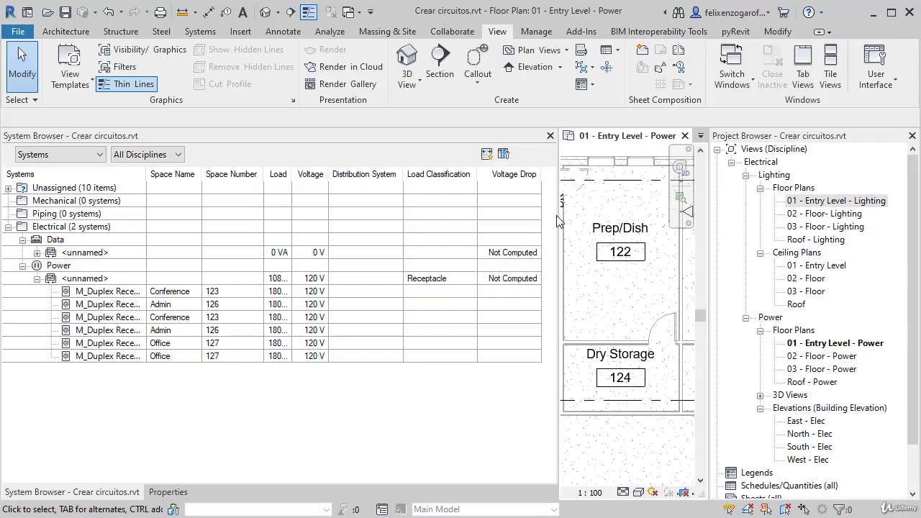
# Narrow the System Browser back and expand the data circuit to list its outlets.
pyautogui.moveTo(558, 222); pyautogui.dragTo(269, 244)
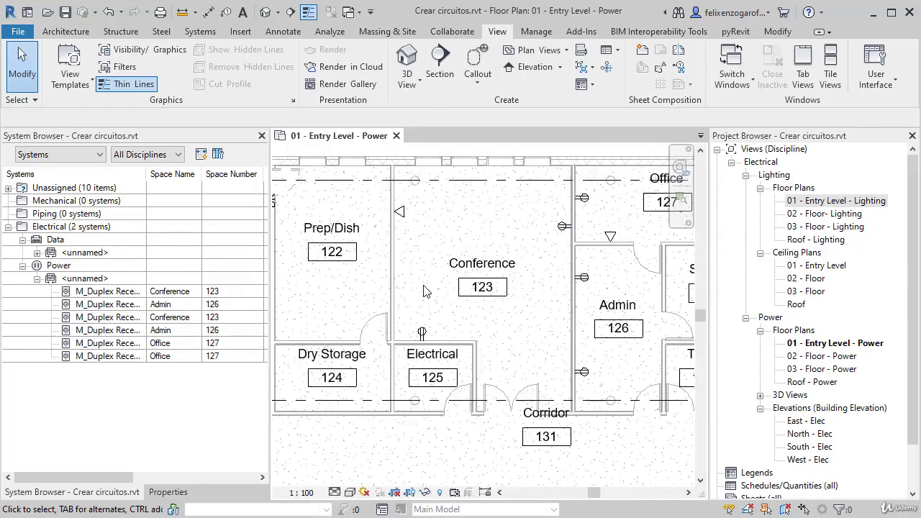
pyautogui.scroll(-2, 427, 291)
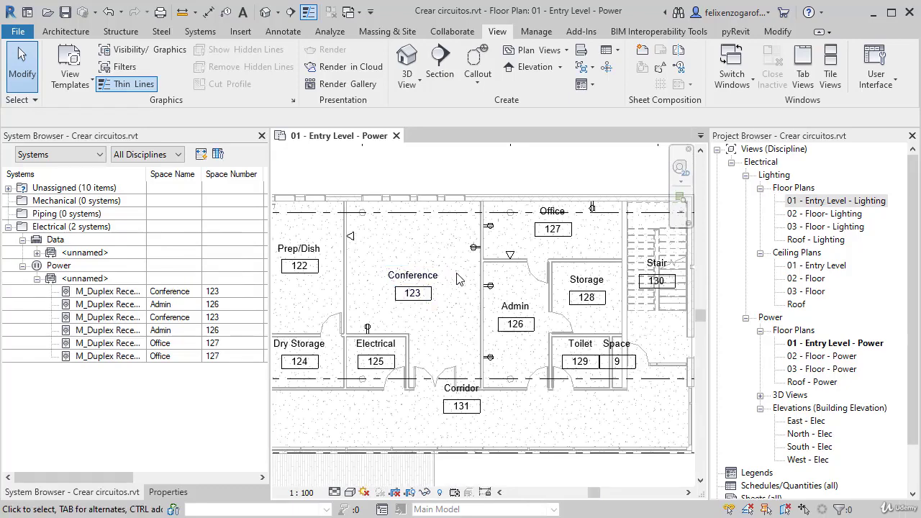
pyautogui.scroll(3, 389, 332)
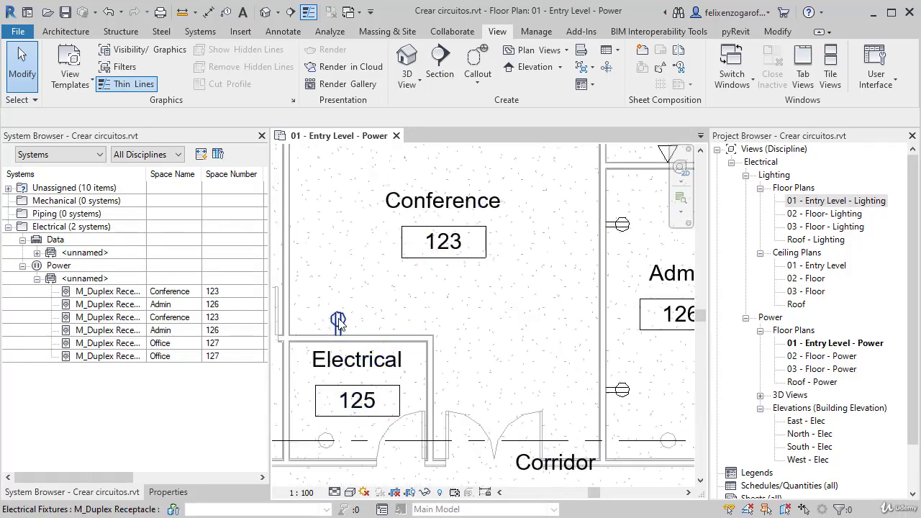
pyautogui.scroll(-1, 340, 324)
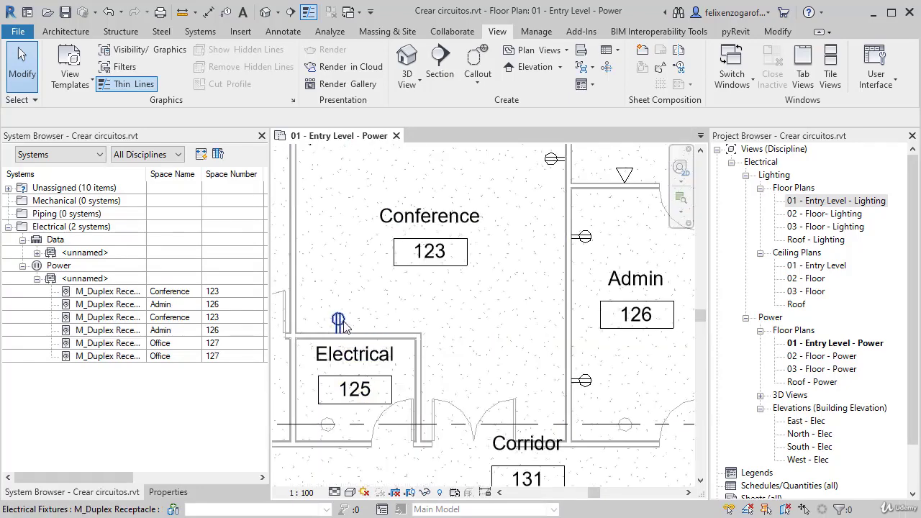
pyautogui.click(36, 252)
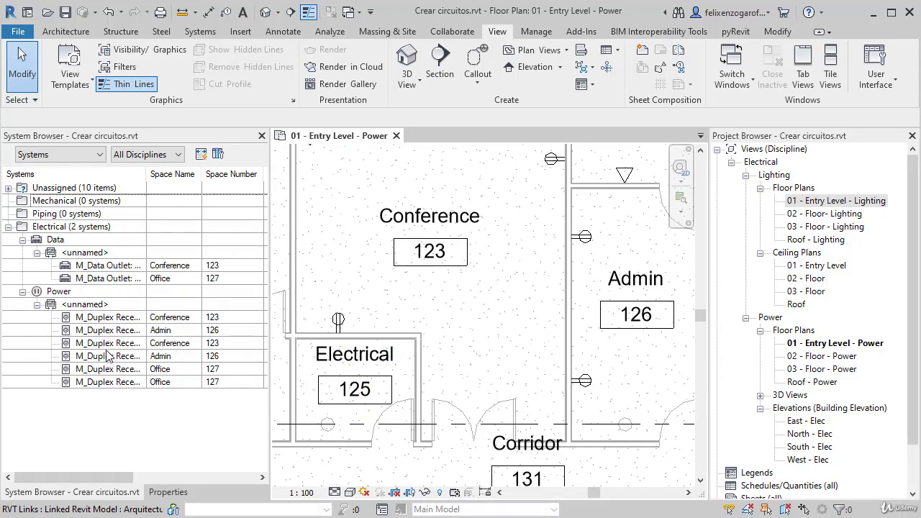
# Locate the Admin 126 receptacles in the plan and pick the Electrical room receptacle.
pyautogui.click(136, 356)
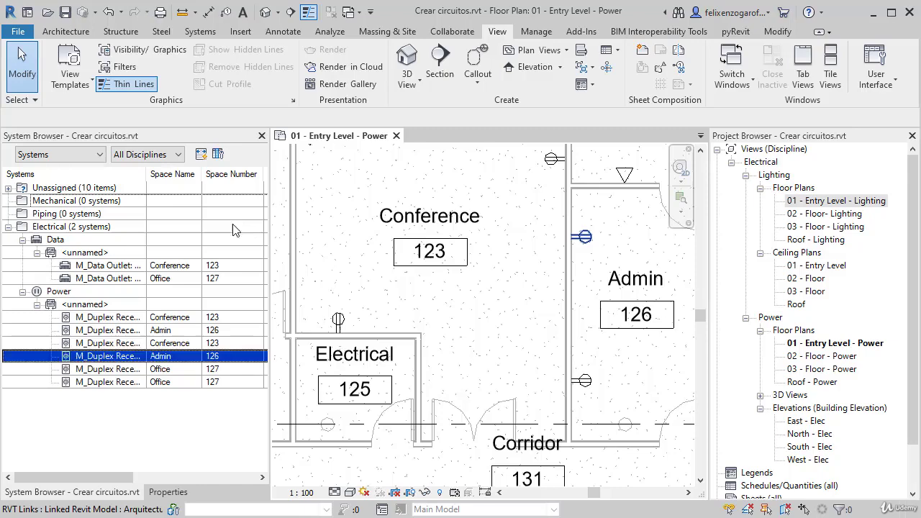
pyautogui.click(338, 285)
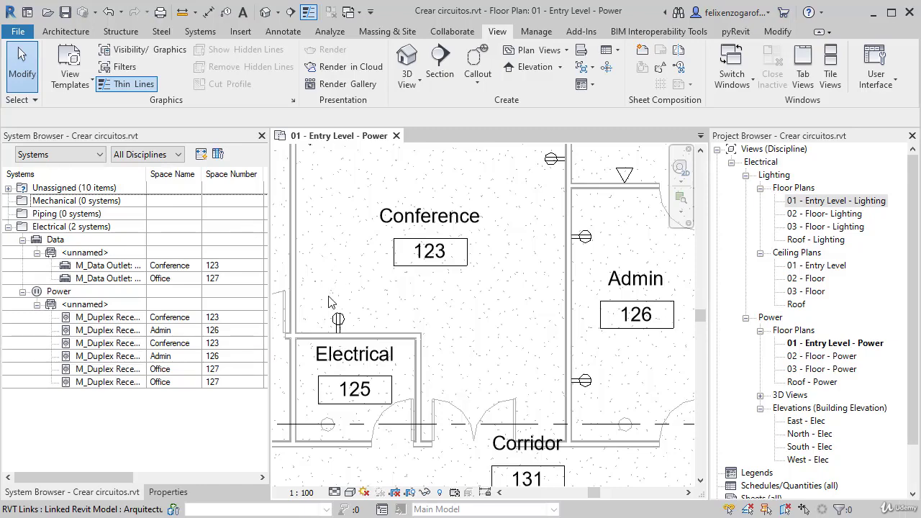
pyautogui.scroll(-3, 335, 297)
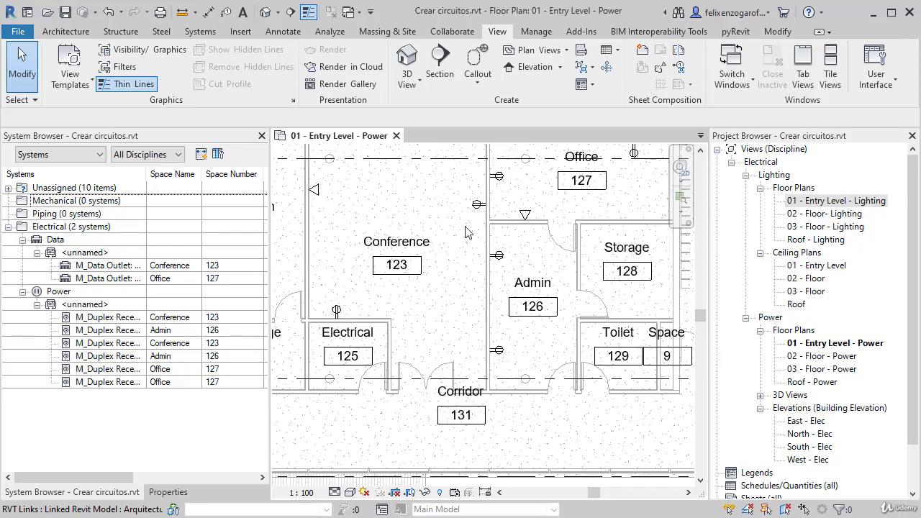
pyautogui.click(190, 360)
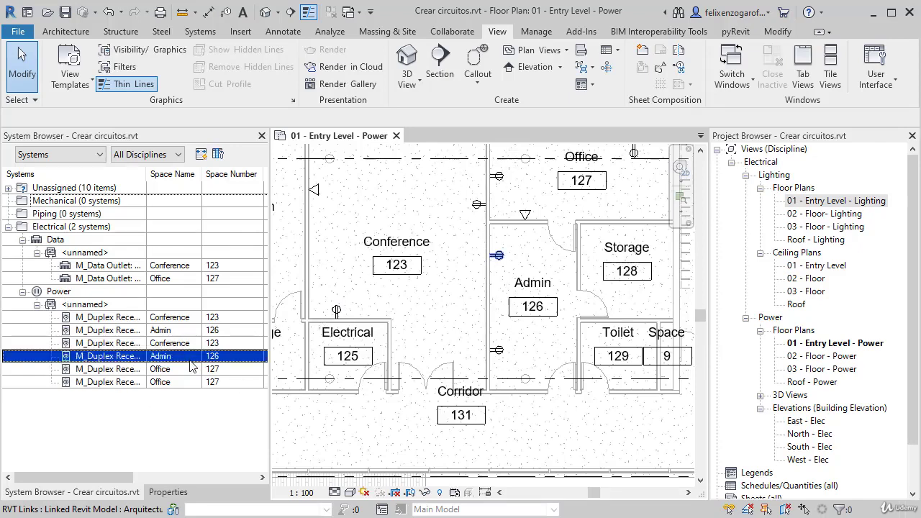
pyautogui.click(191, 405)
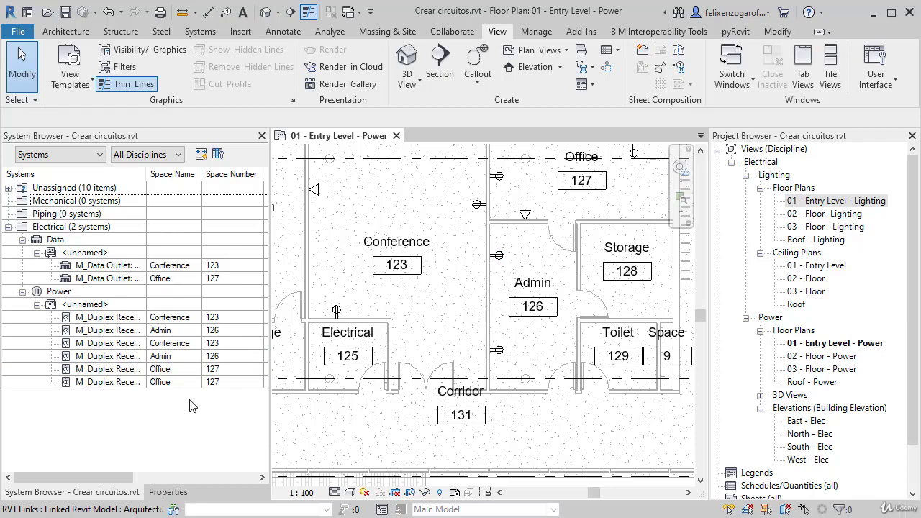
pyautogui.scroll(3, 331, 307)
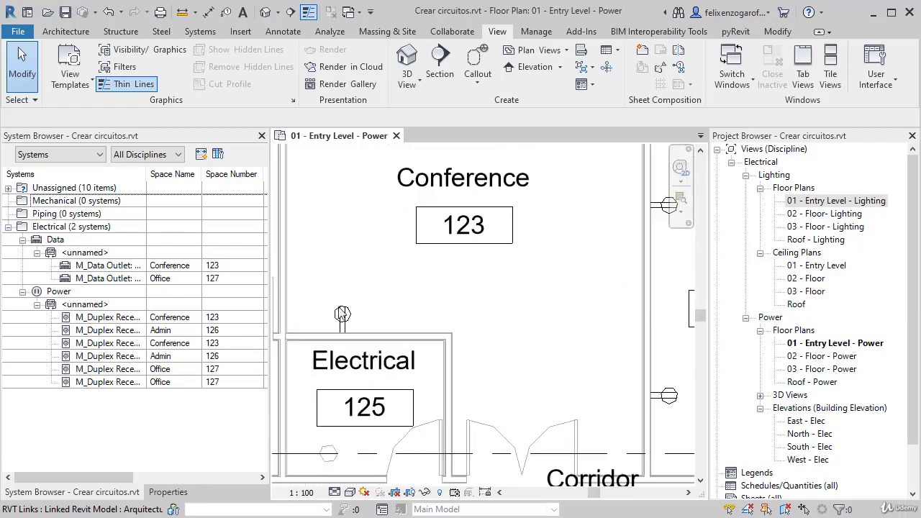
pyautogui.click(341, 317)
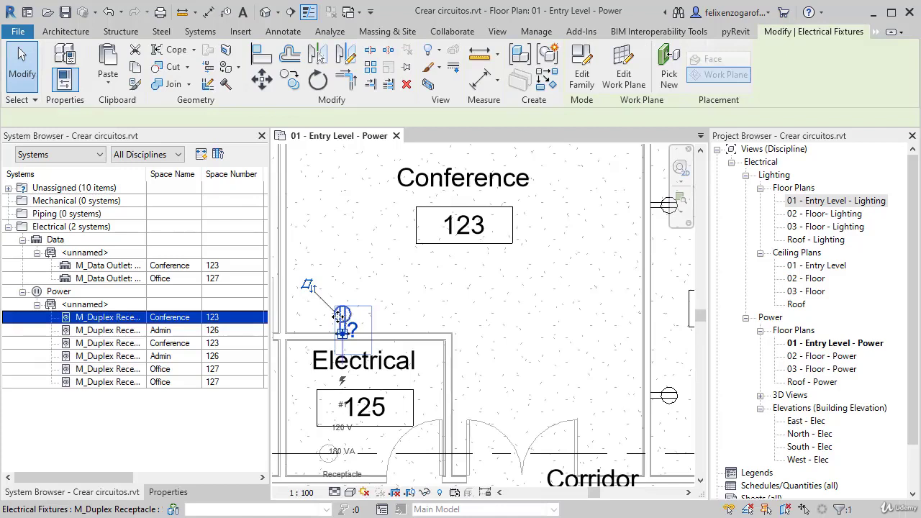